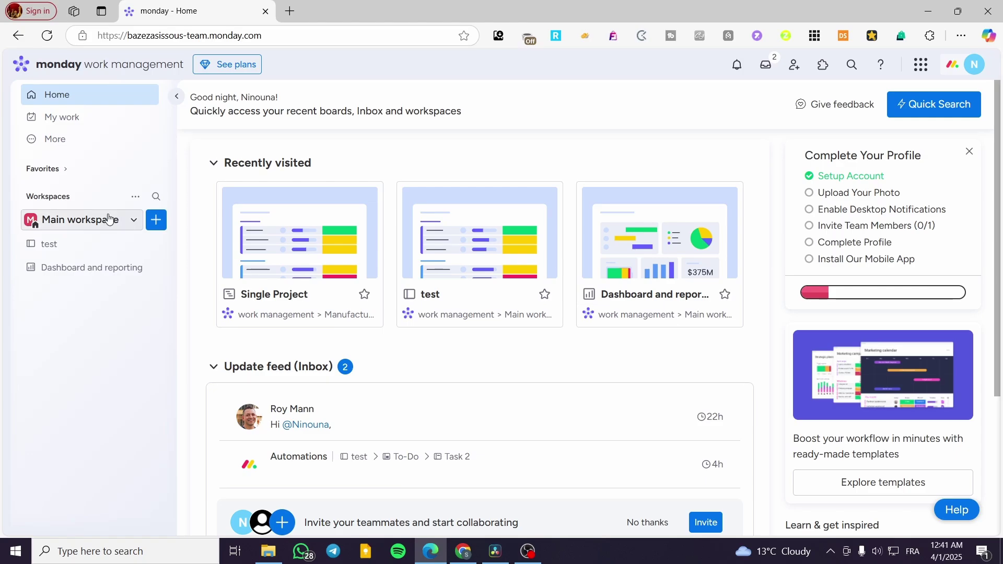
Open the test board's Chart view and shrink the chart widget to about half its width
click(90, 246)
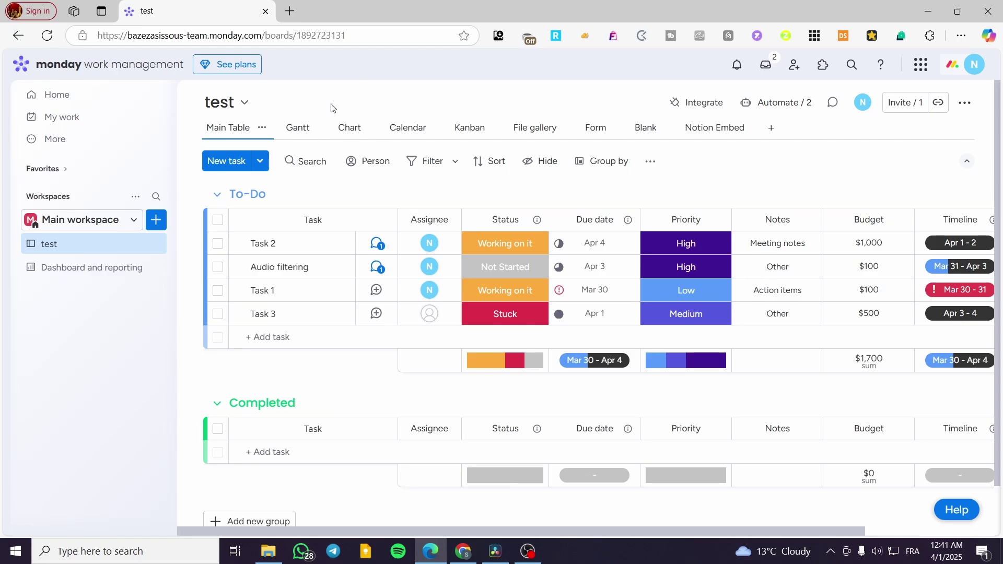
click(354, 131)
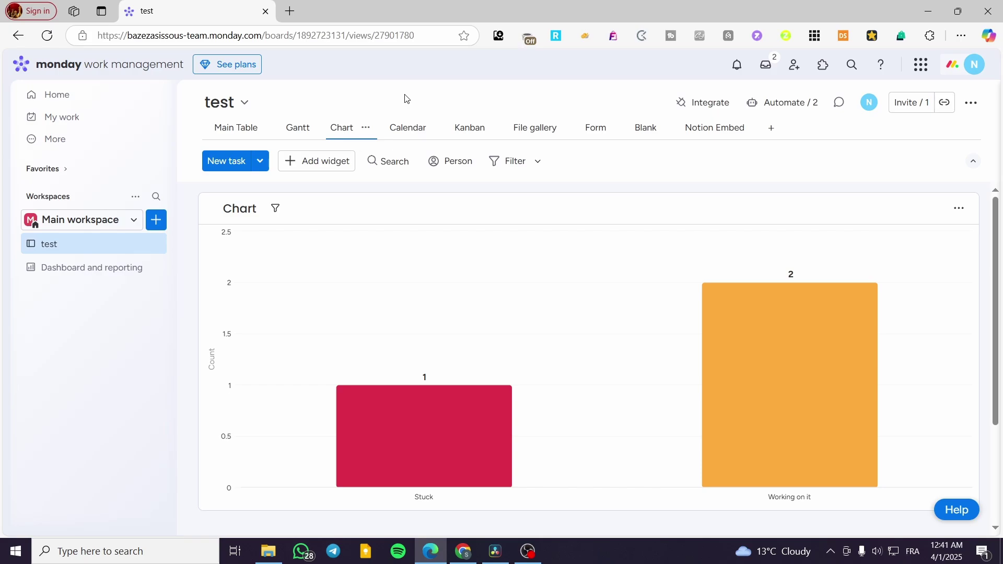
scroll(658, 289, down, 3)
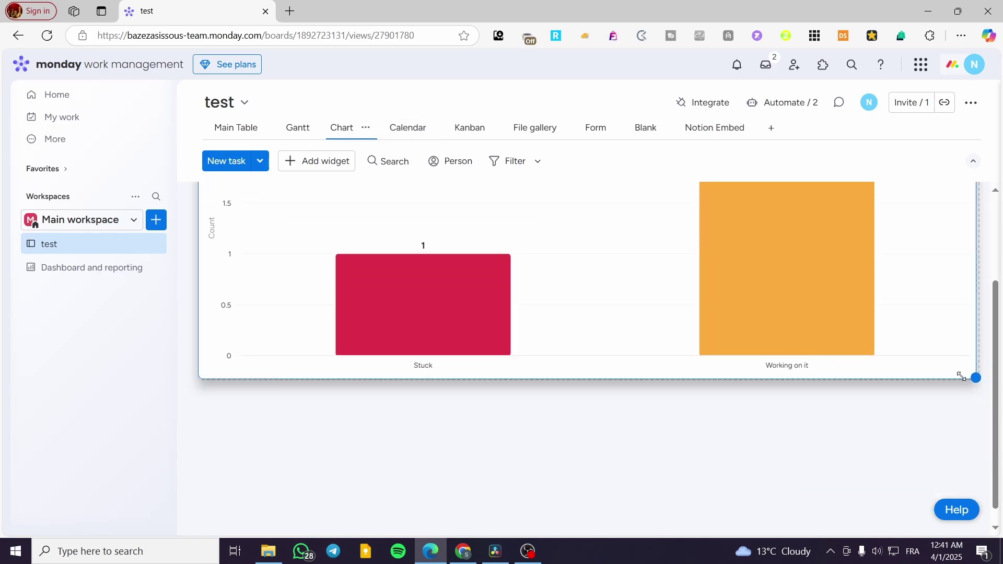
drag(961, 376, 514, 360)
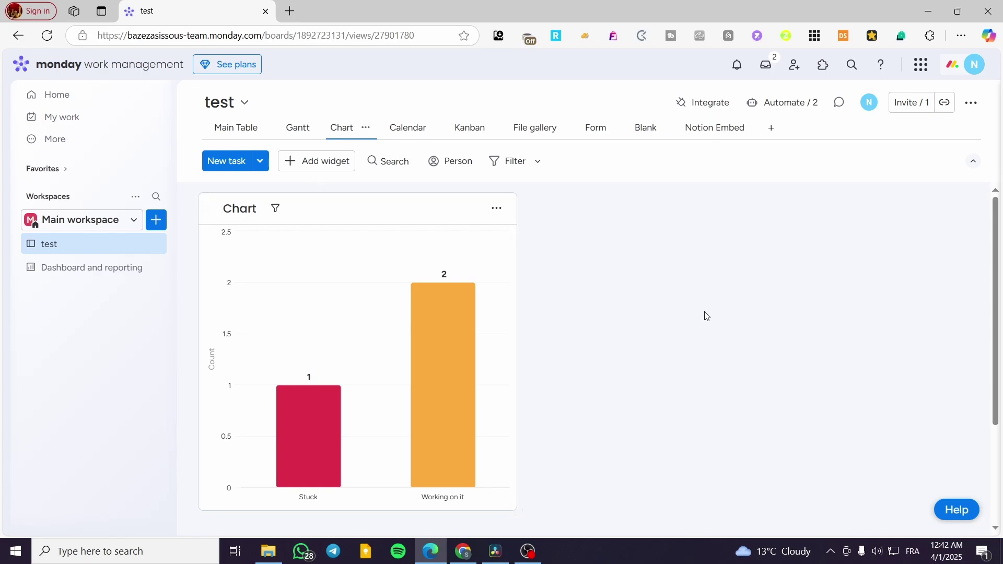
Add a Numbers widget beside the chart and enlarge it to match the chart's height
scroll(648, 297, down, 2)
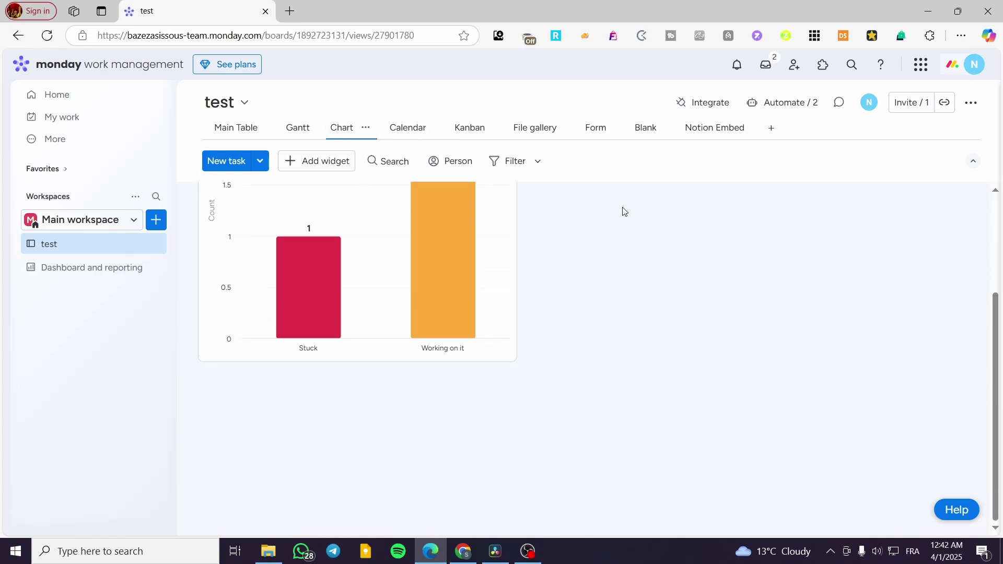
scroll(574, 295, up, 2)
click(337, 160)
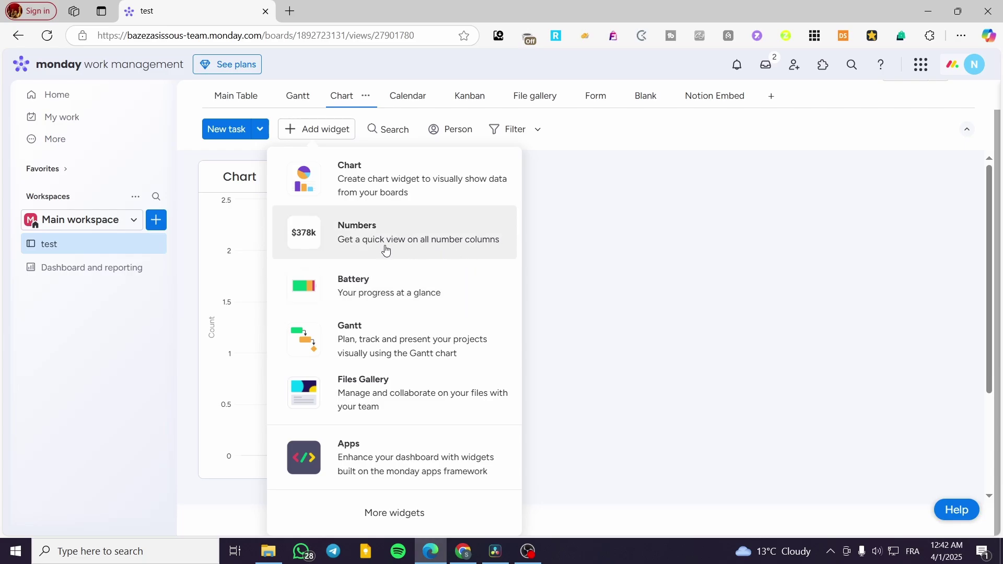
scroll(222, 311, up, 2)
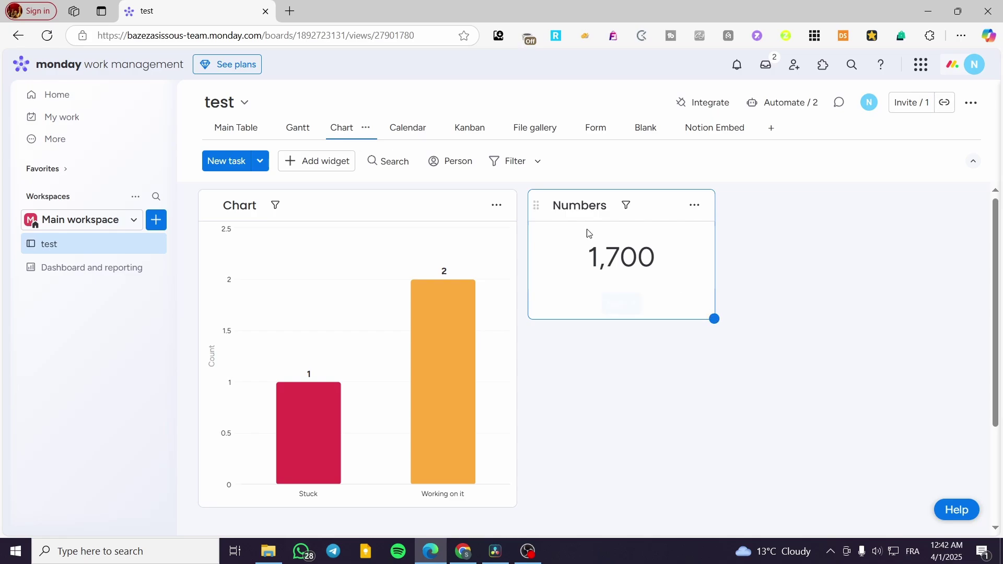
drag(713, 318, 747, 506)
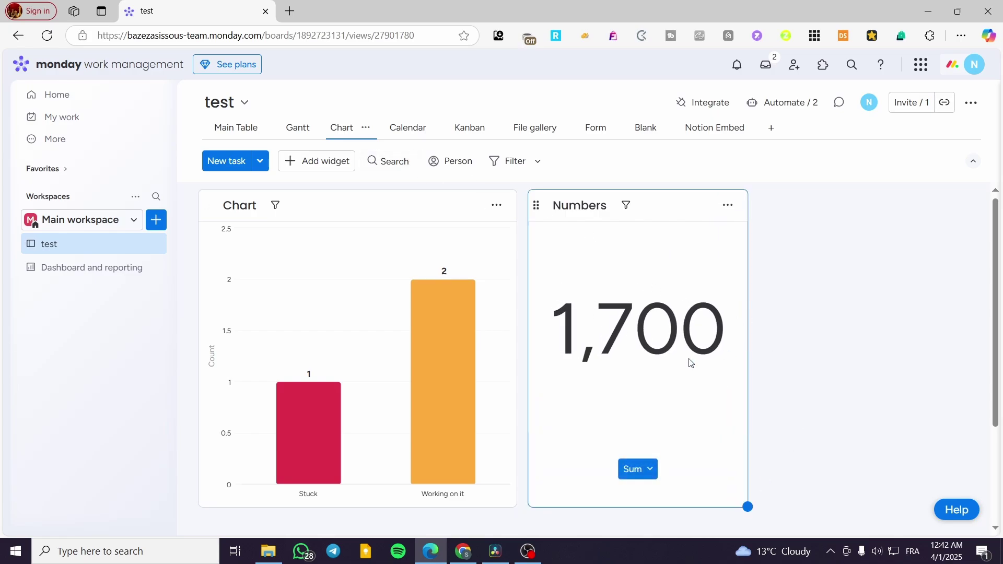
Set the Numbers widget's unit to € and place the symbol to the right of the value
click(630, 470)
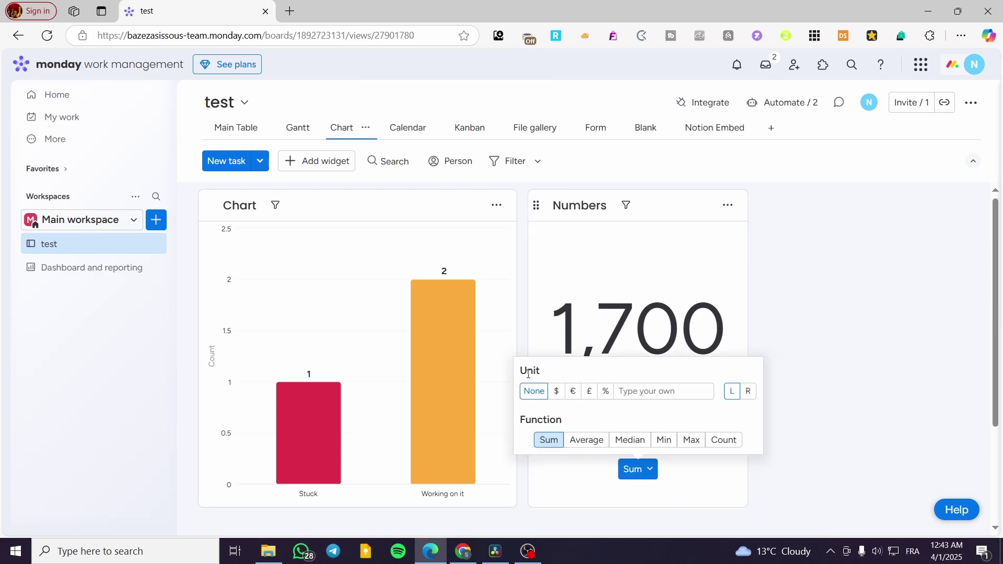
click(748, 392)
click(574, 393)
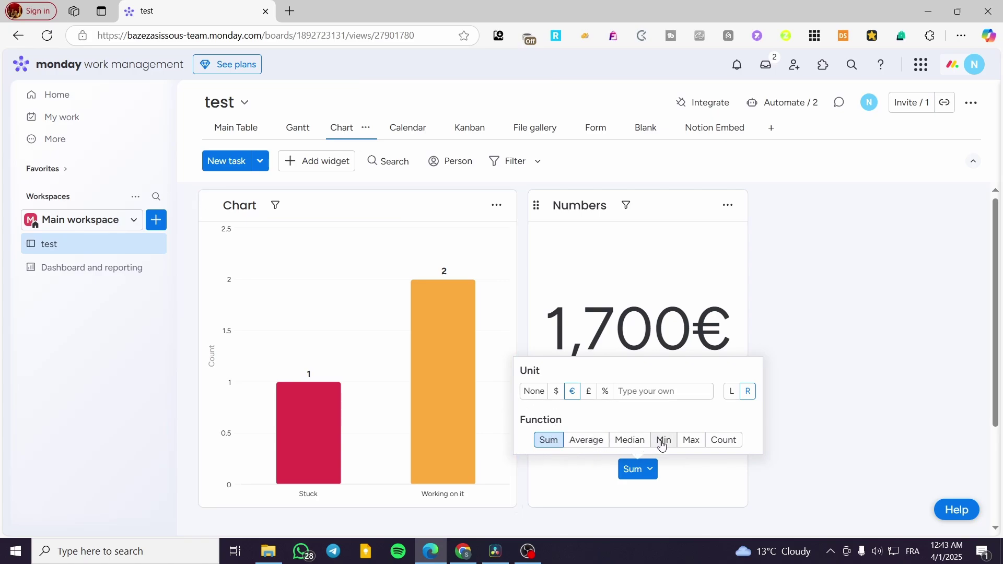
Try the Count and Average functions on the Numbers widget, and restore Sum
click(720, 445)
click(581, 445)
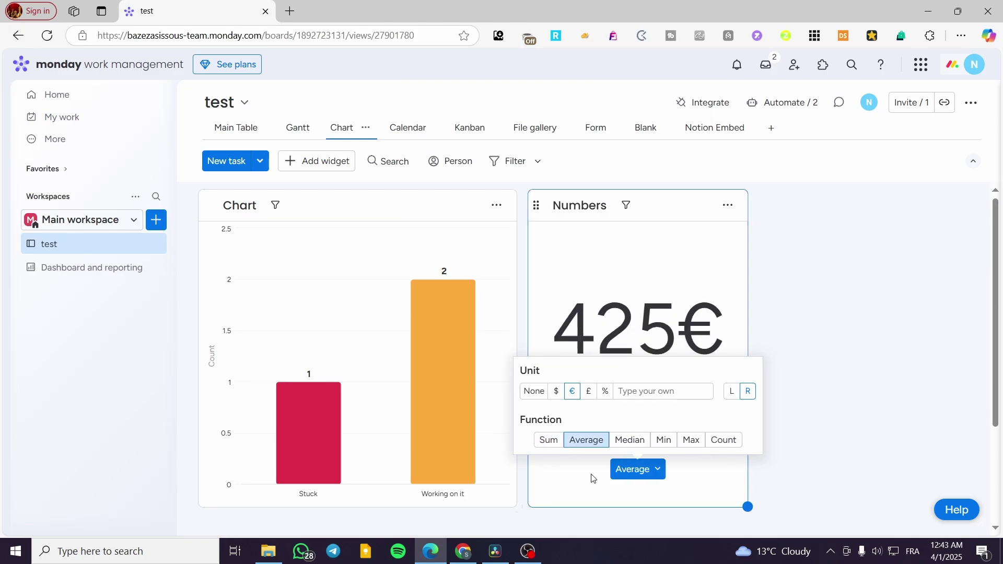
click(548, 441)
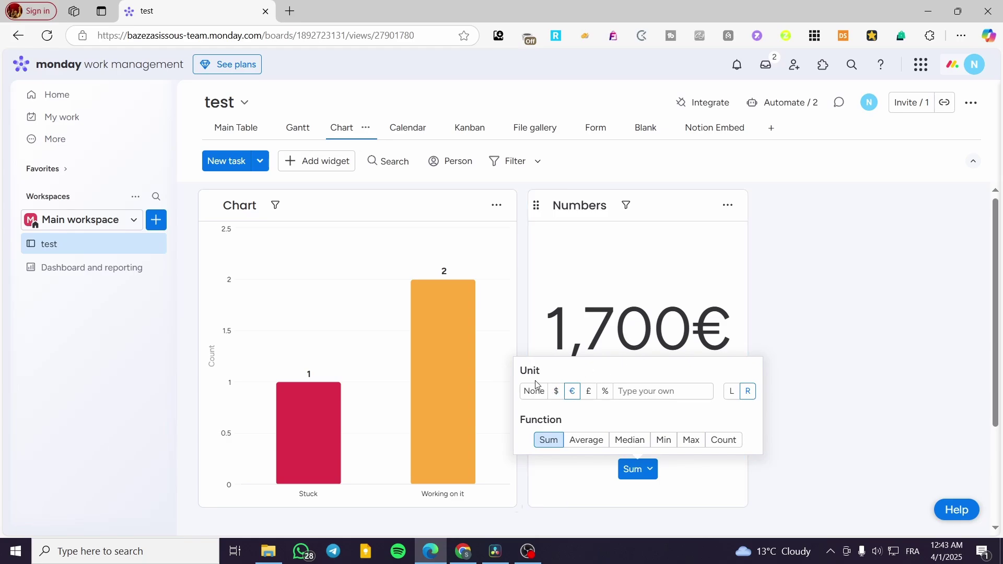
Check the Budget column and the remaining columns in the main table, and return to the Chart view
click(250, 128)
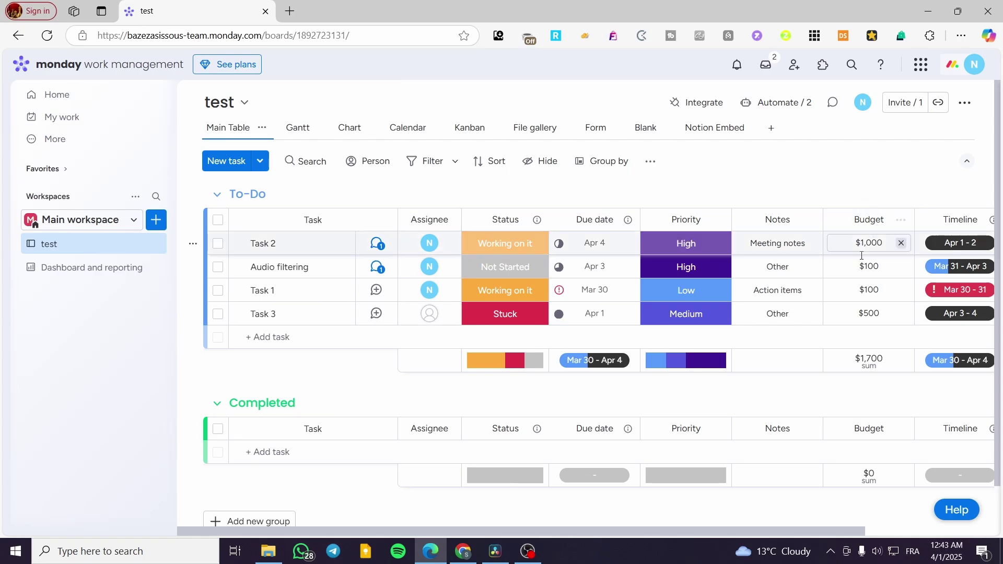
drag(477, 531, 629, 525)
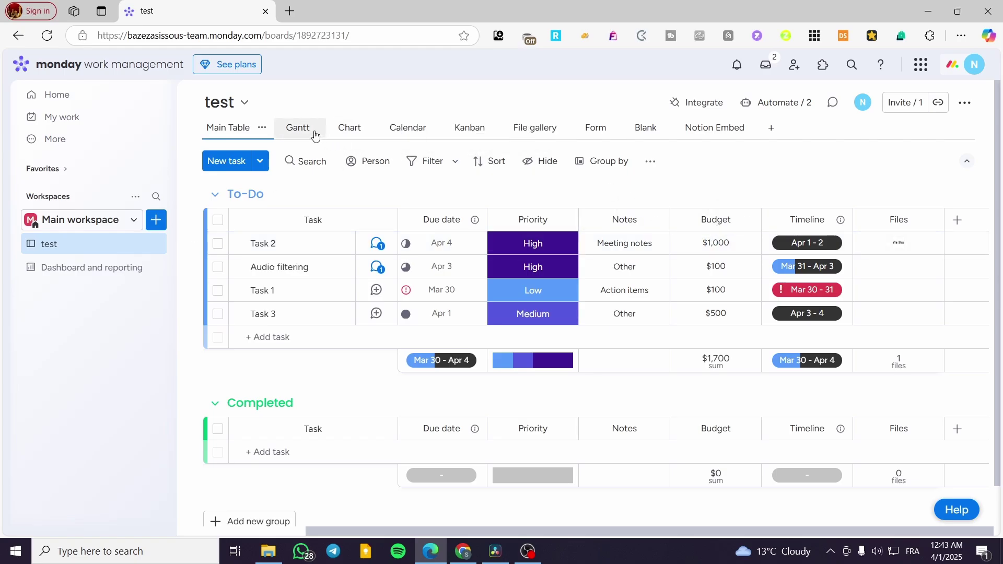
click(339, 130)
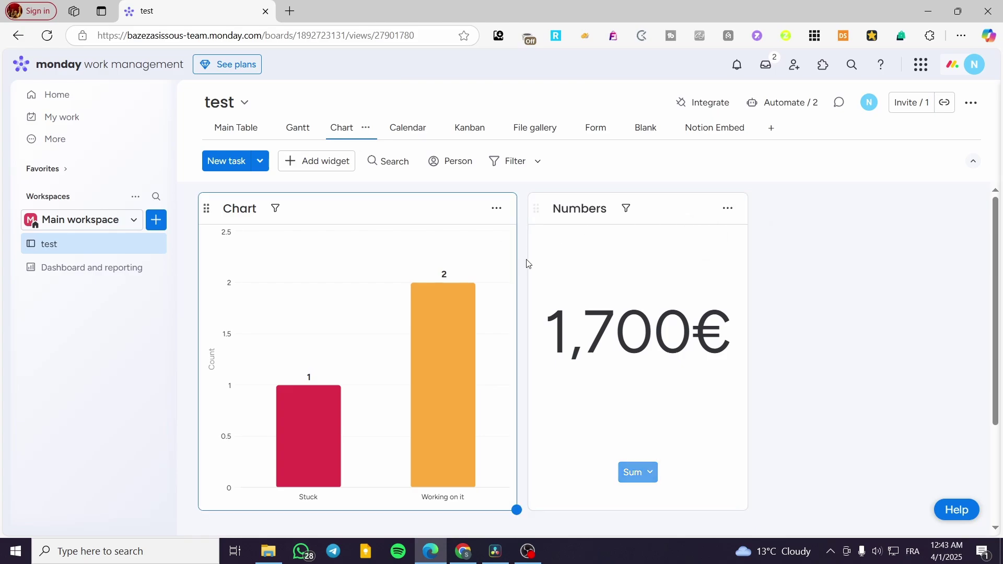
Open the chart widget's settings and examine the chart type, customization, benchmark line and group options
click(497, 209)
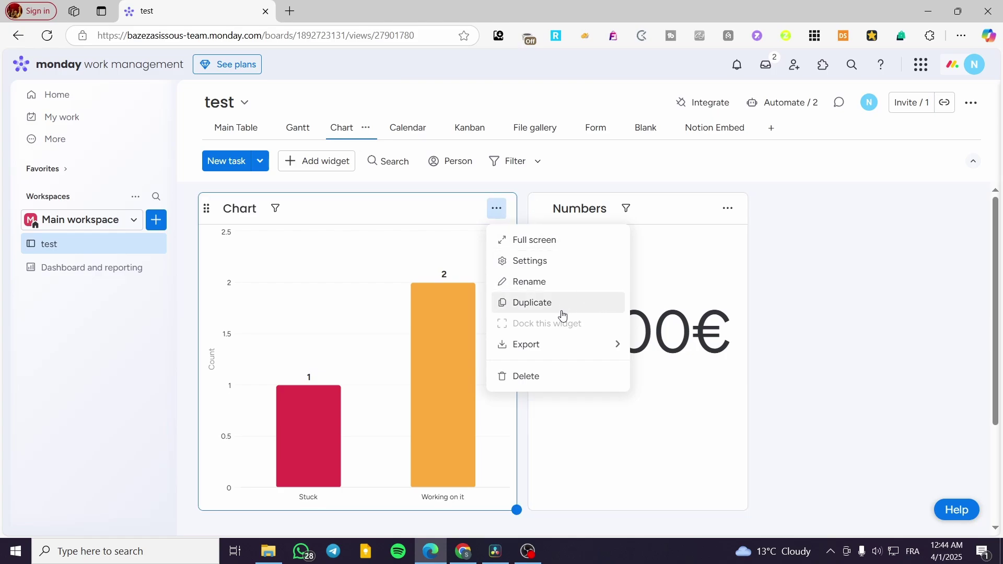
mouse_move(552, 352)
click(557, 266)
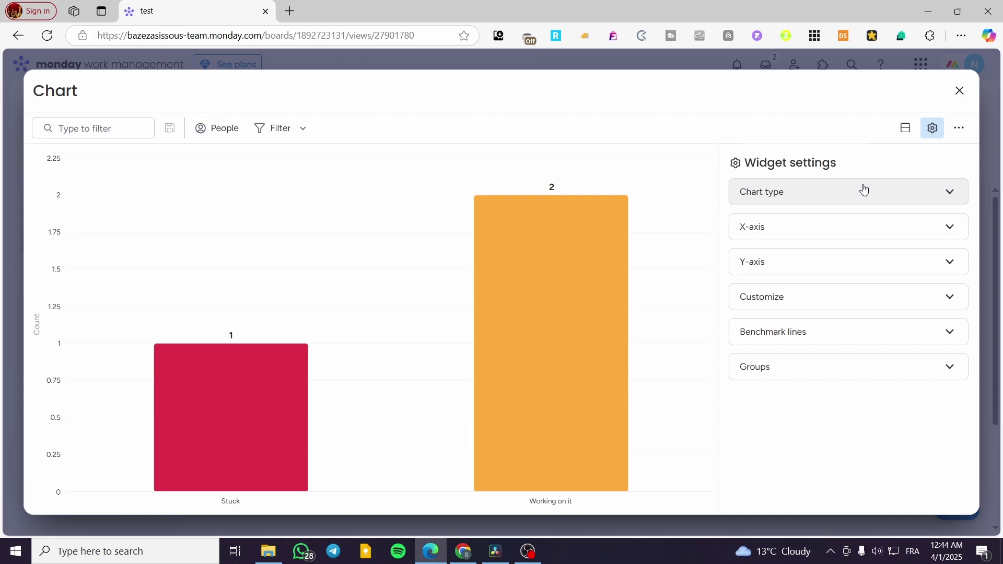
click(828, 198)
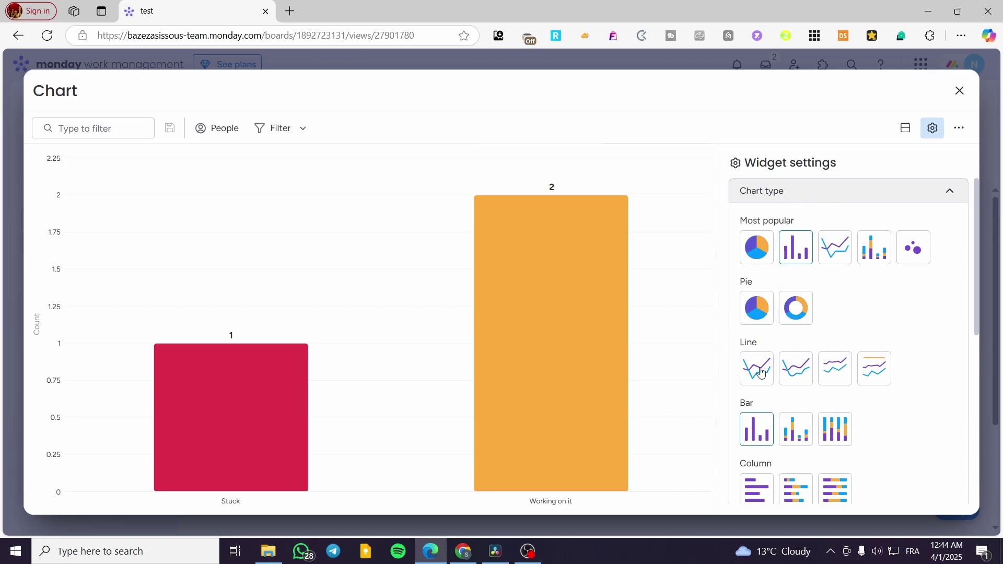
scroll(810, 303, down, 4)
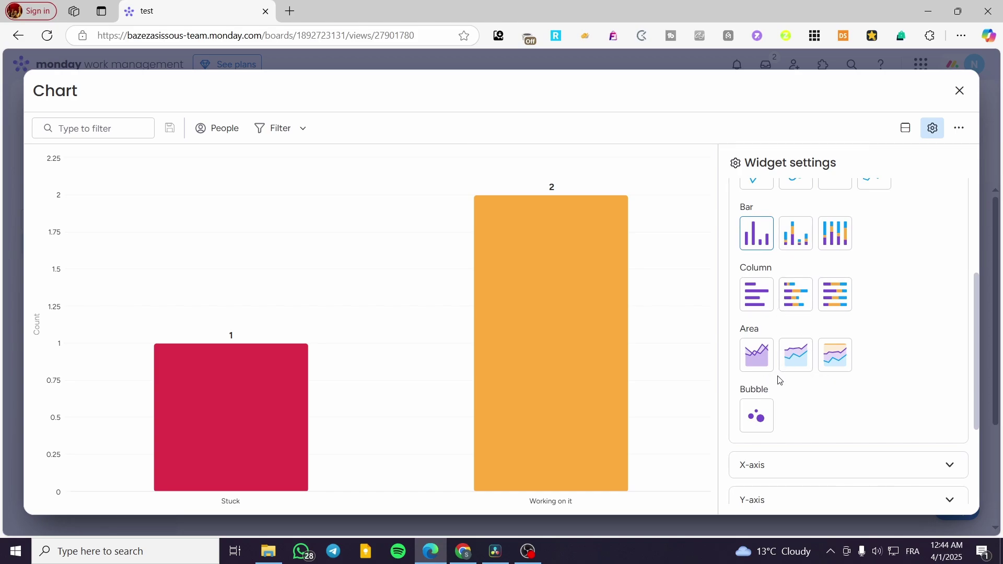
scroll(773, 421, down, 3)
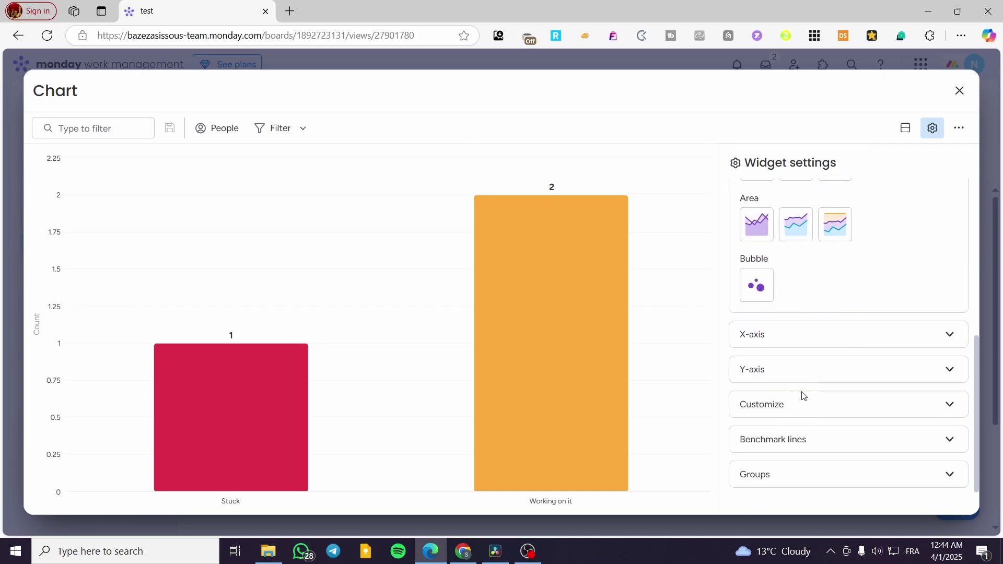
click(819, 413)
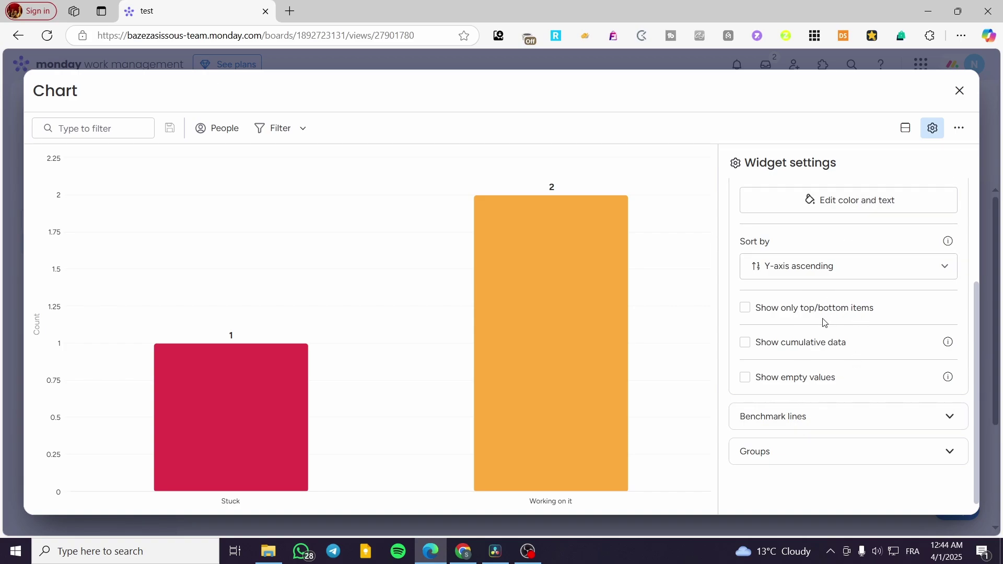
click(856, 418)
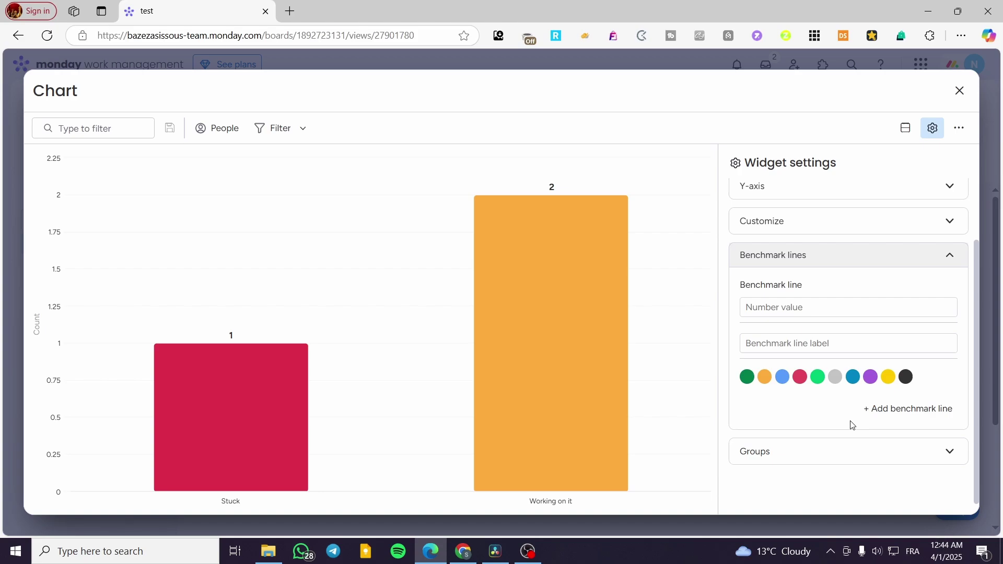
click(848, 260)
click(820, 375)
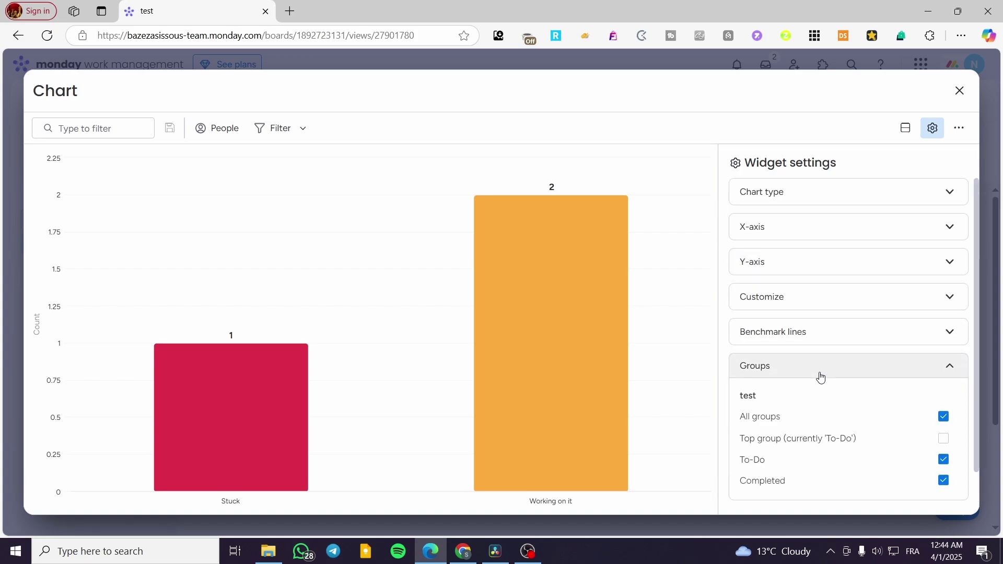
click(820, 376)
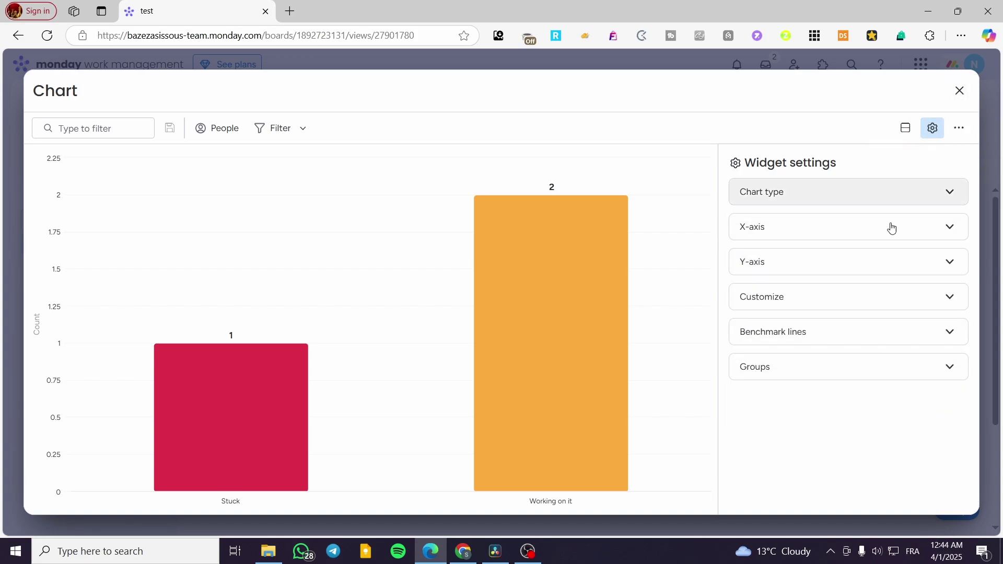
Try the donut type on the chart widget, switch it to Pie, and close the settings
click(838, 199)
click(791, 309)
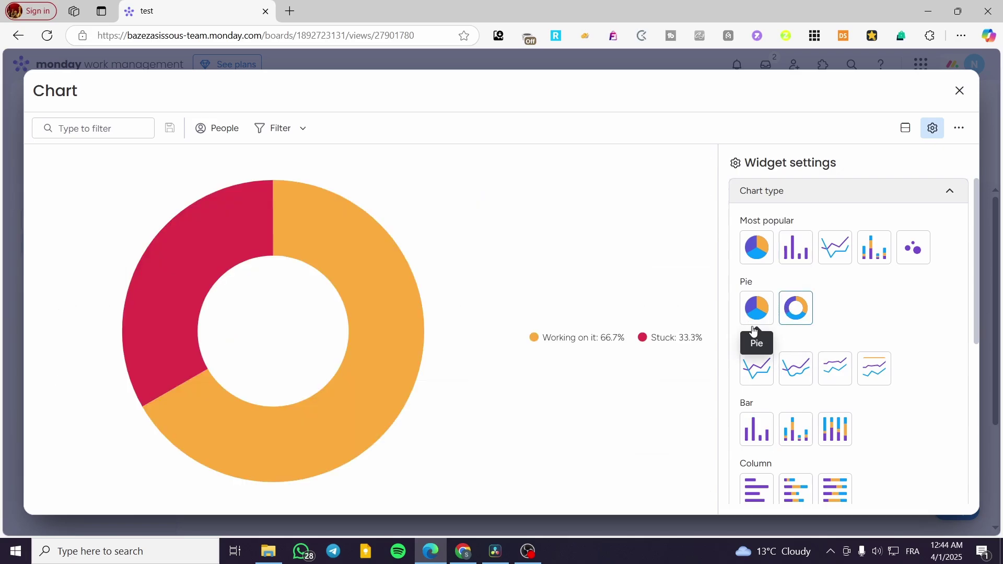
click(757, 308)
click(960, 91)
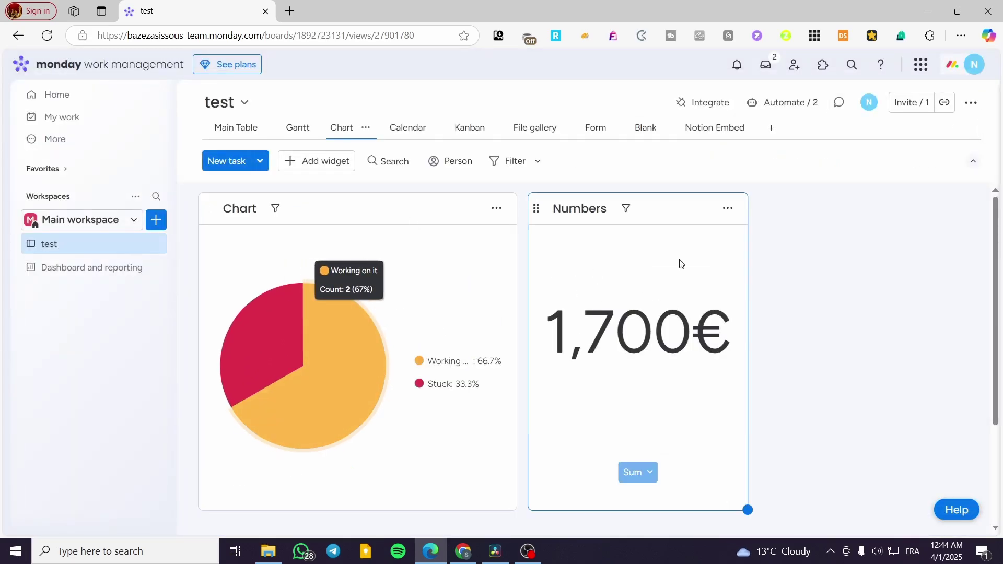
In the Numbers widget's settings, try Count as the calculation type and switch back to Columns
click(726, 207)
click(694, 271)
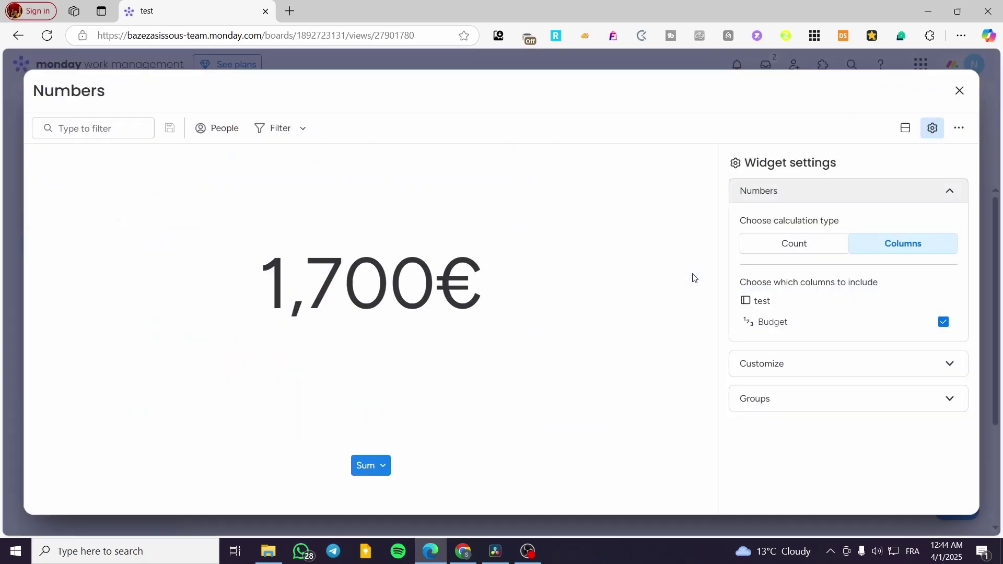
click(836, 243)
click(904, 248)
click(819, 245)
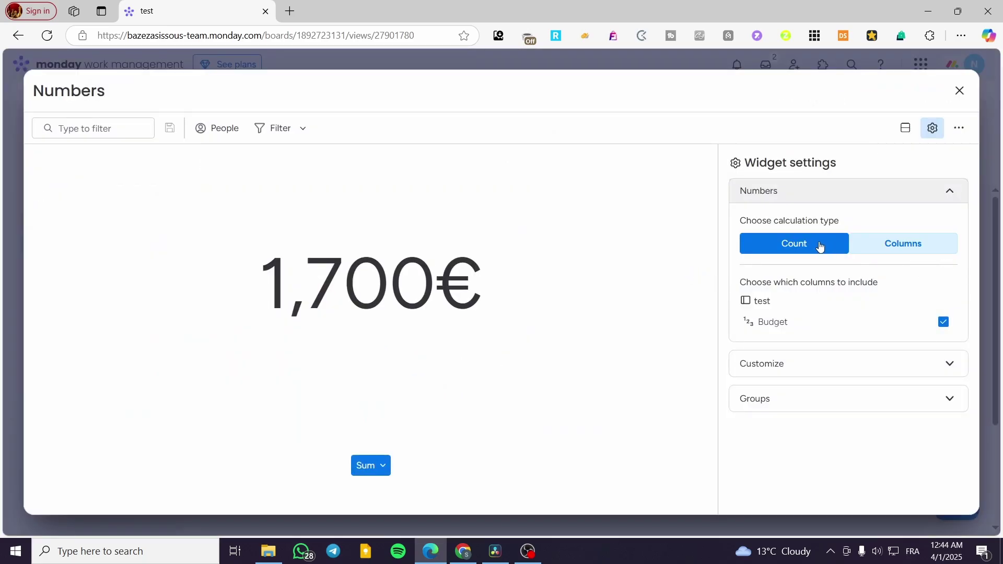
click(898, 248)
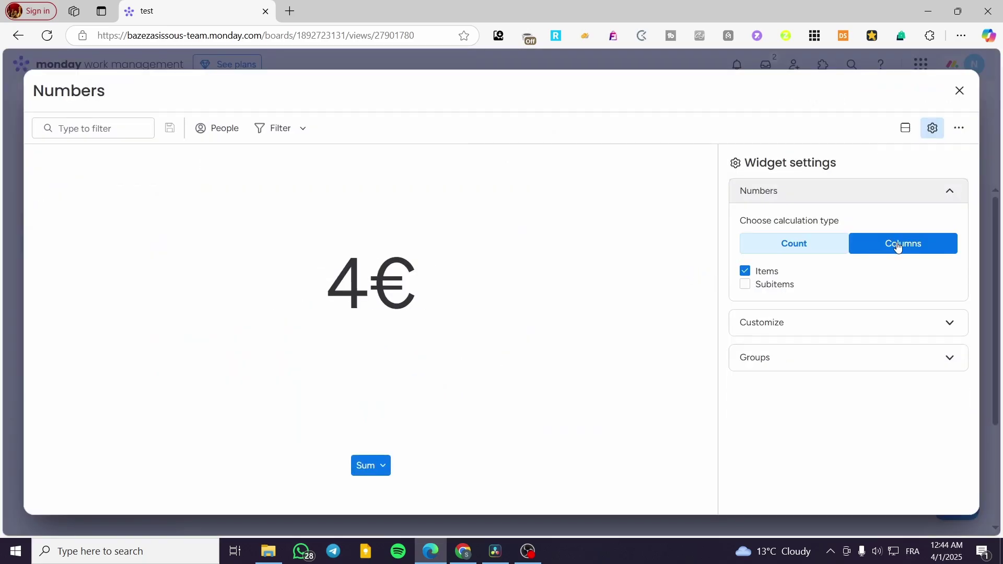
click(898, 248)
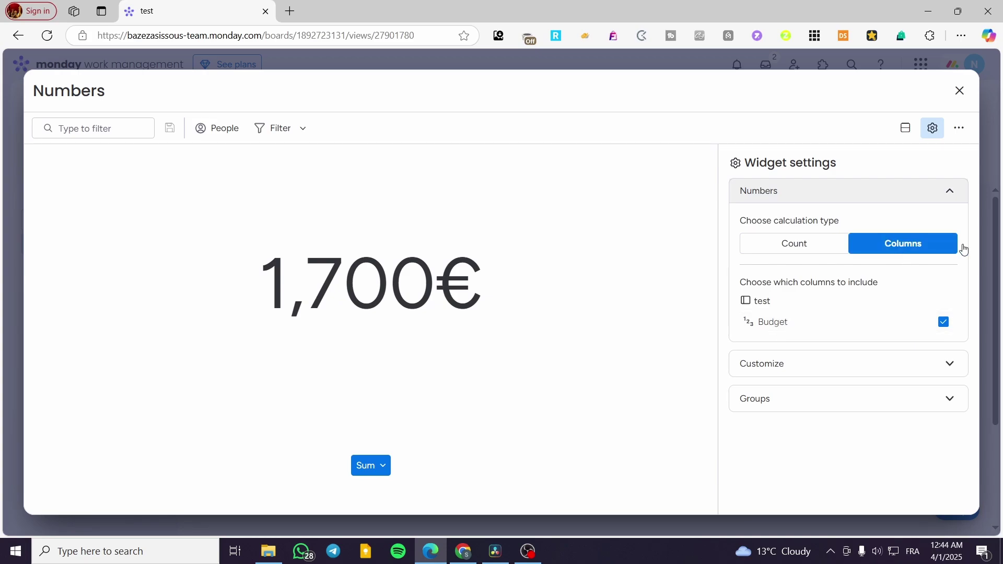
Examine the Numbers widget's customization and group options, and close its settings
click(810, 366)
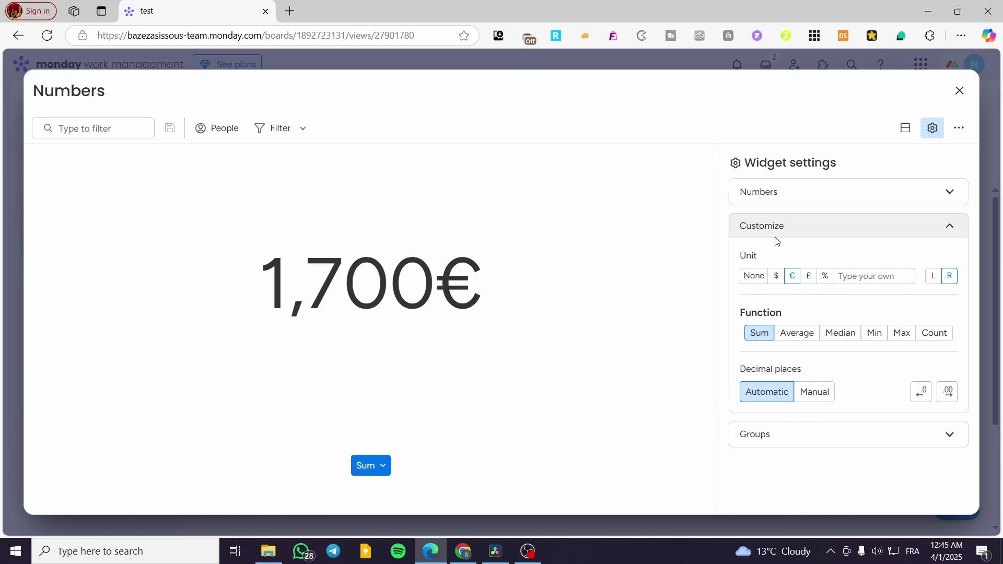
click(887, 239)
double_click(822, 262)
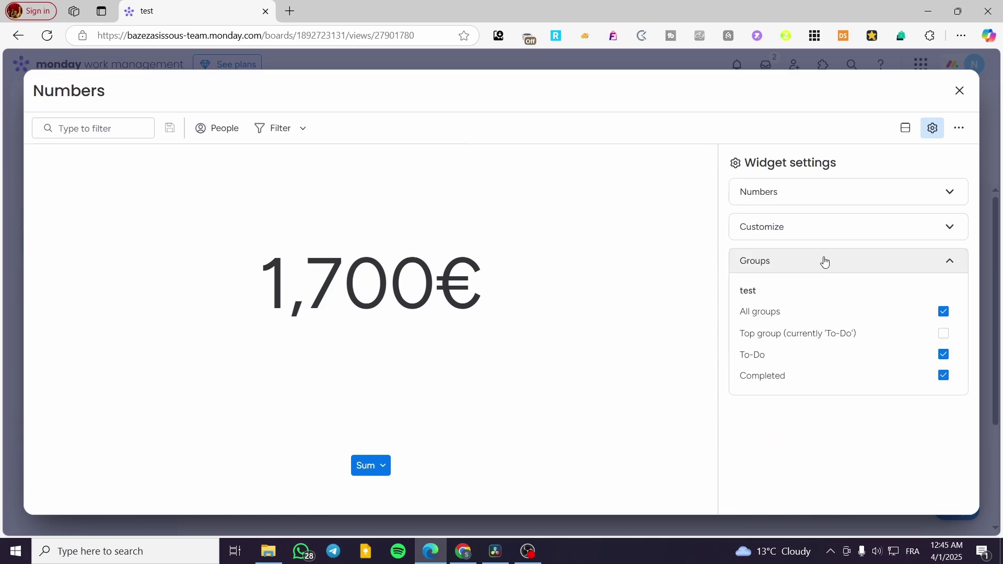
click(960, 90)
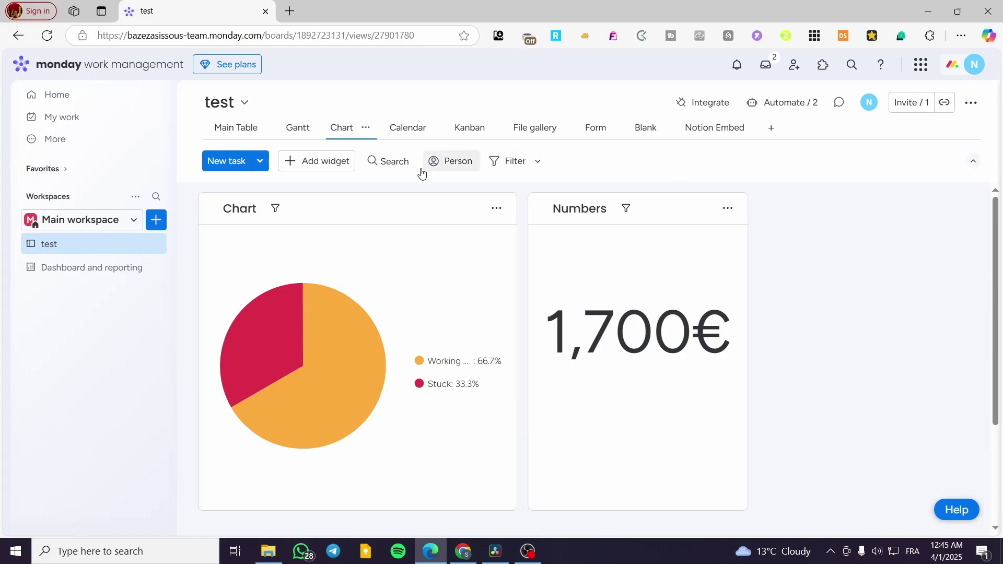
Add a Battery widget to the Chart view
click(321, 172)
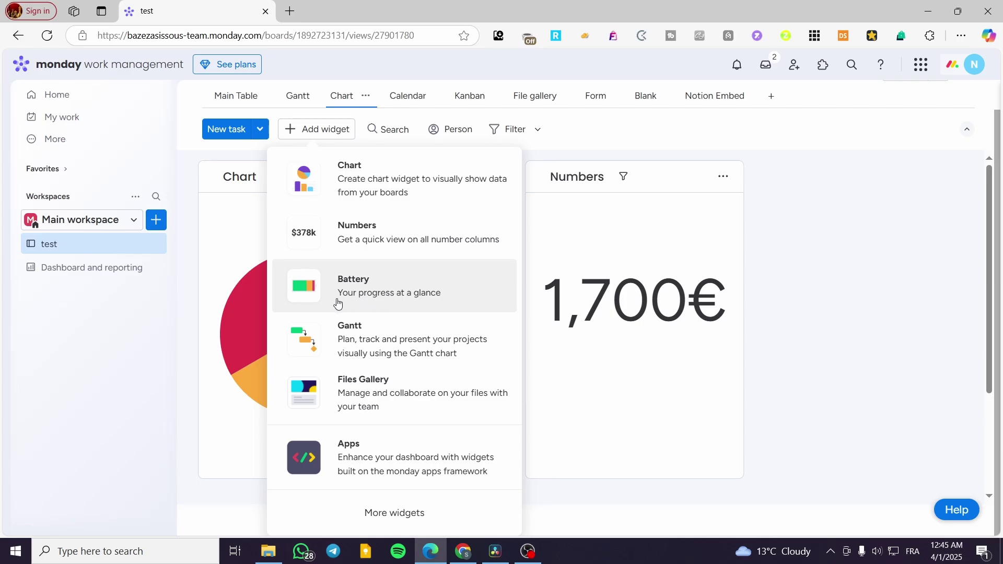
click(393, 300)
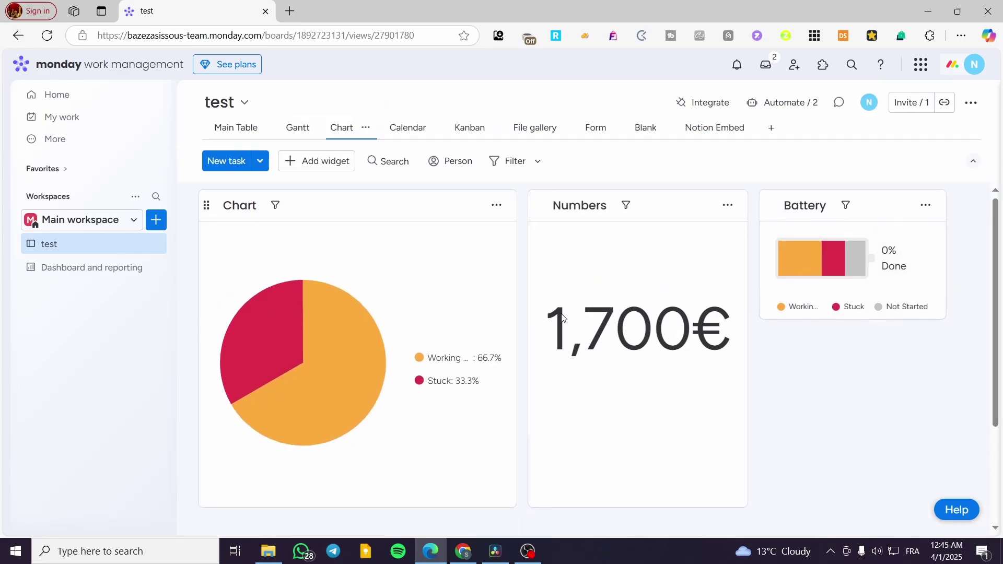
Enlarge the Battery widget to the height of the Numbers widget and widen it to fill the rest of the row
drag(945, 318, 934, 500)
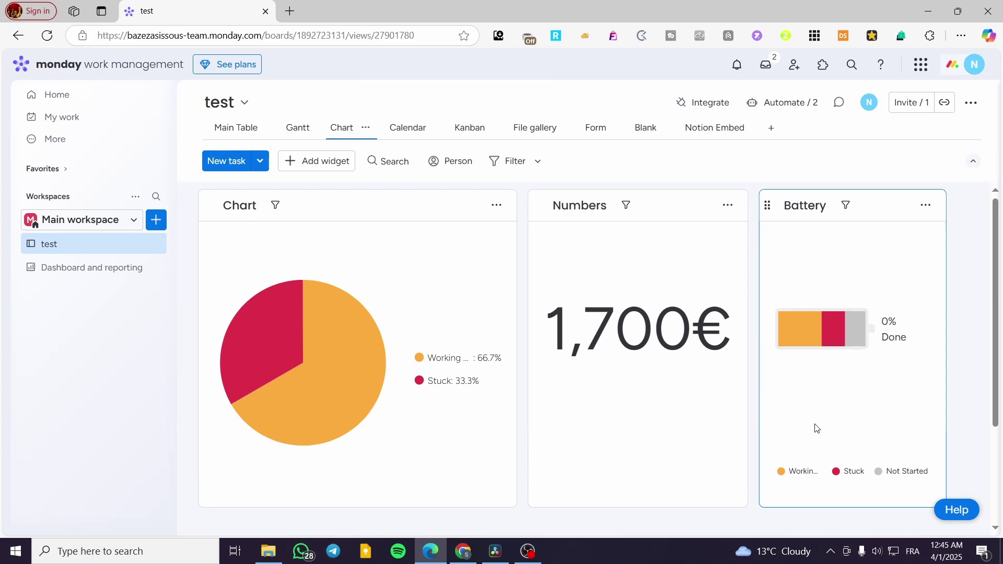
scroll(961, 491, down, 3)
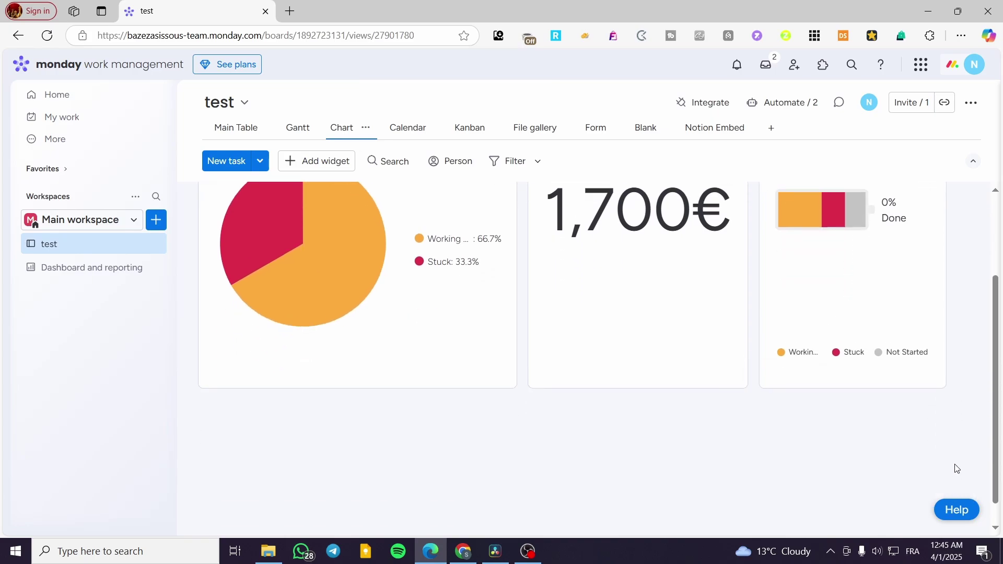
drag(943, 369, 998, 381)
Examine the tasks behind the Battery's Not Started, Stuck and Working on it segments and a pie slice of the chart, closing each detail view
mouse_move(829, 344)
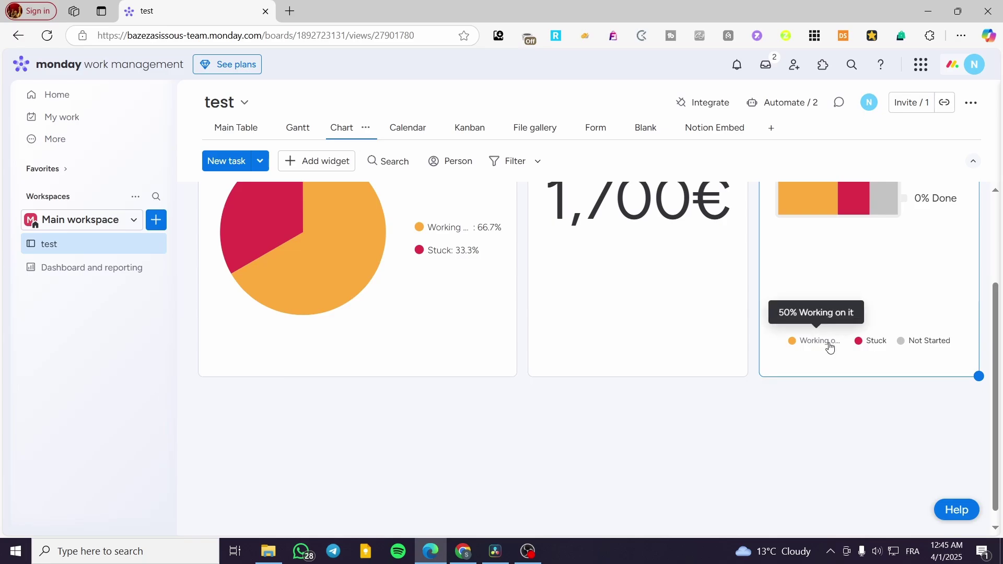
mouse_move(902, 346)
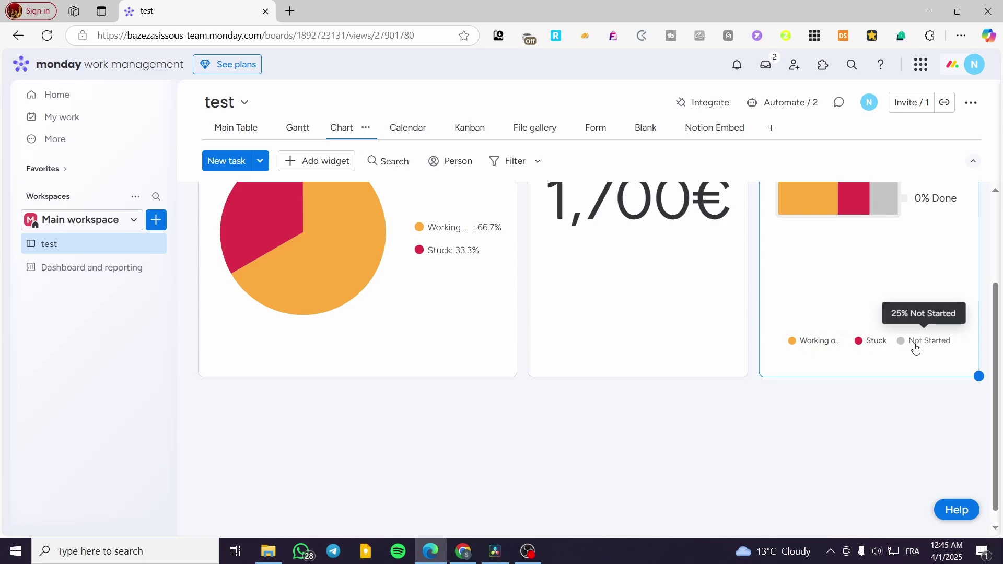
scroll(898, 349, up, 3)
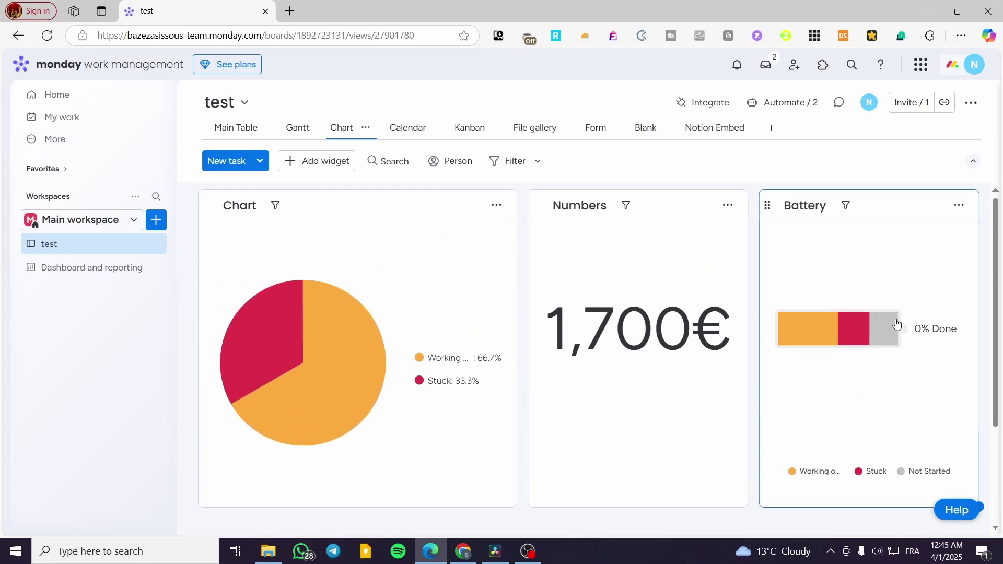
click(888, 328)
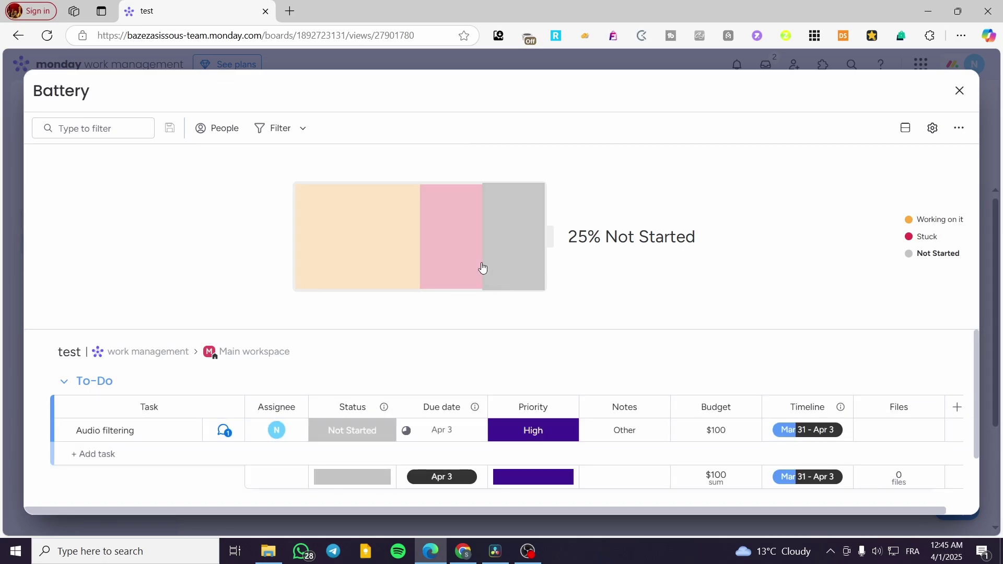
click(441, 253)
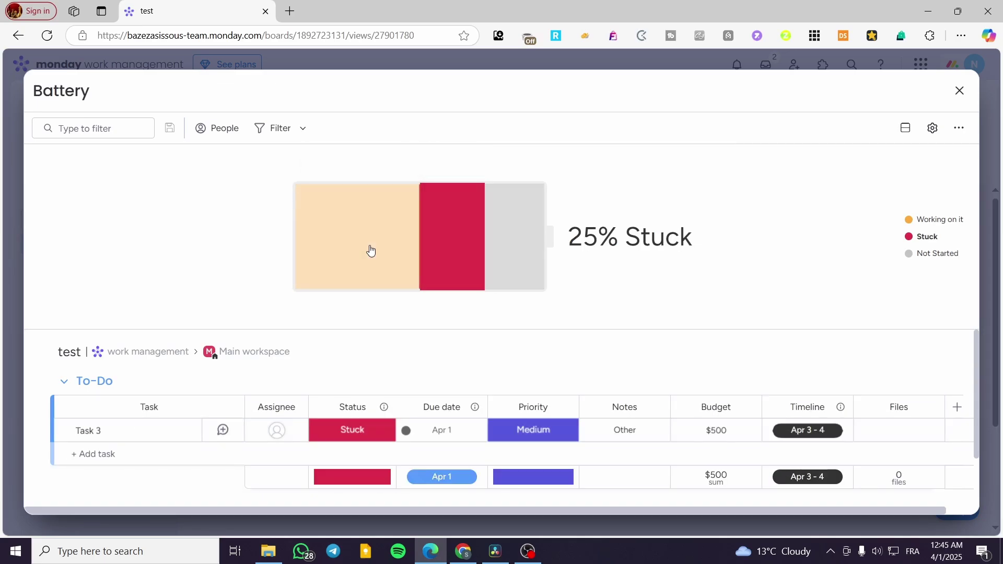
click(369, 251)
click(506, 246)
click(960, 91)
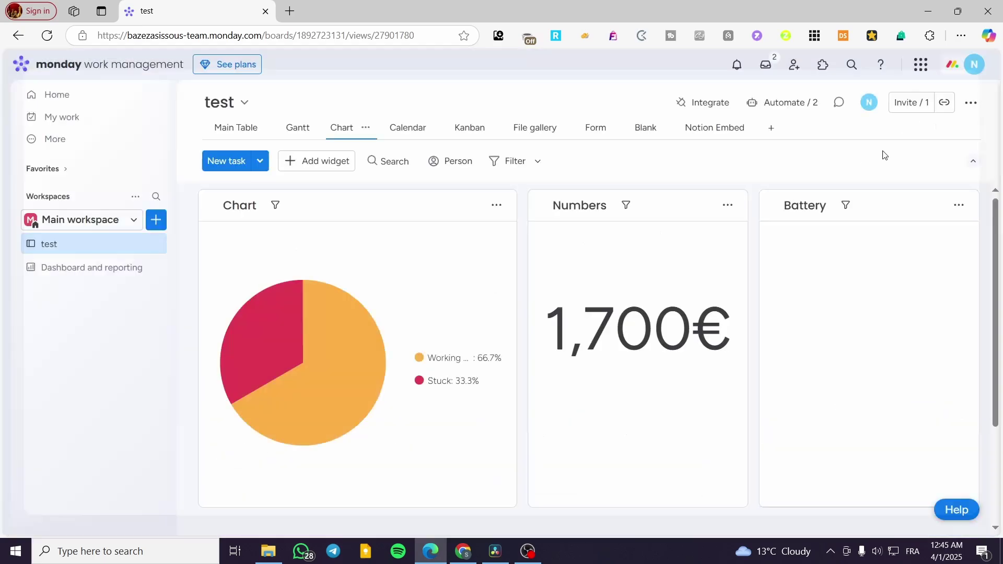
click(359, 354)
click(965, 100)
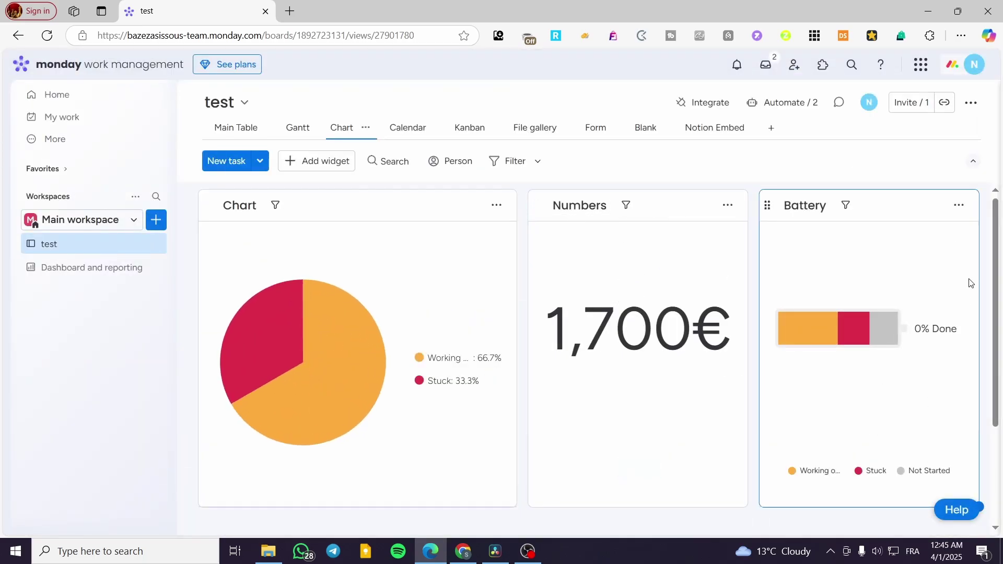
Open the Battery widget's settings, try Priority as the status column, and switch back to Status
click(959, 207)
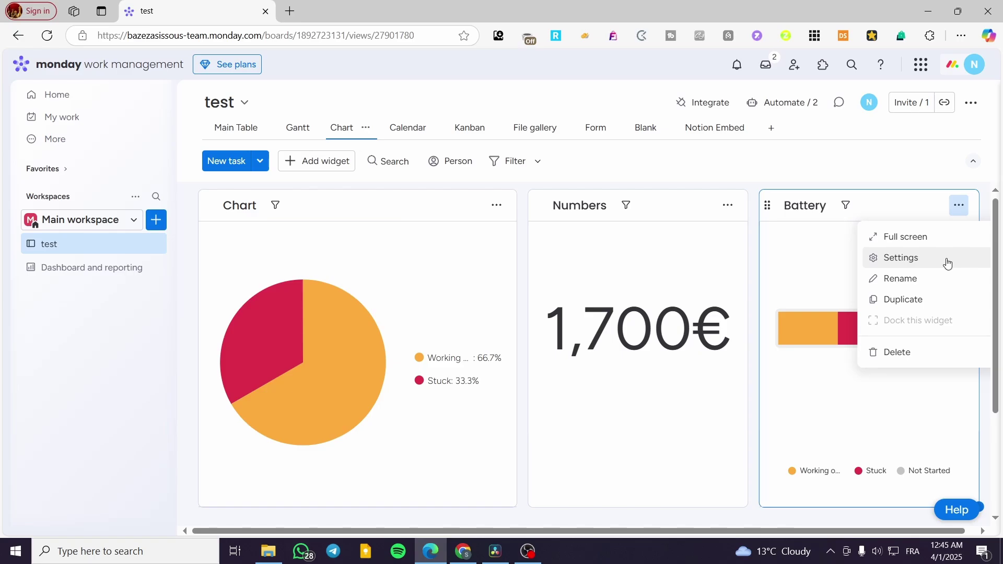
click(948, 262)
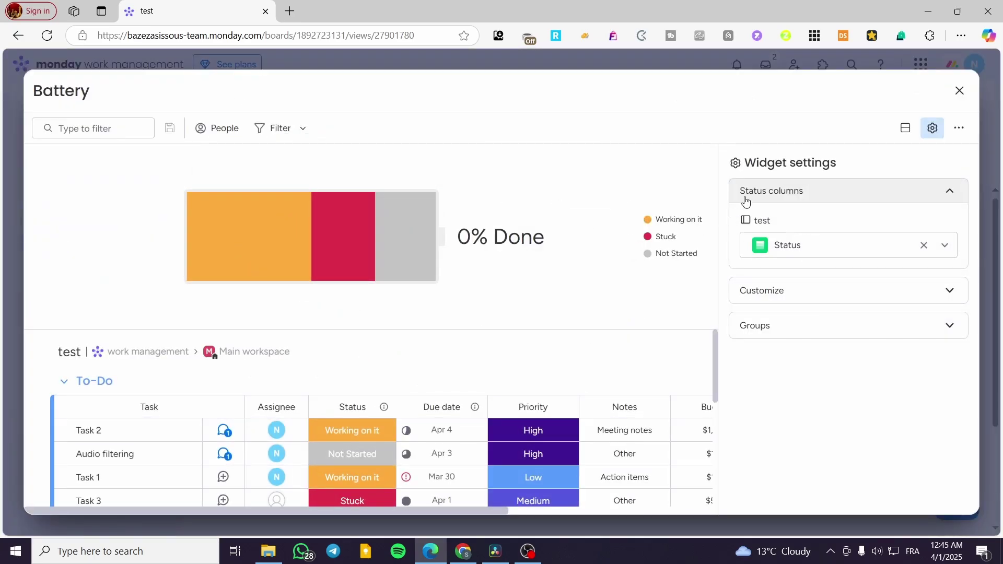
click(821, 245)
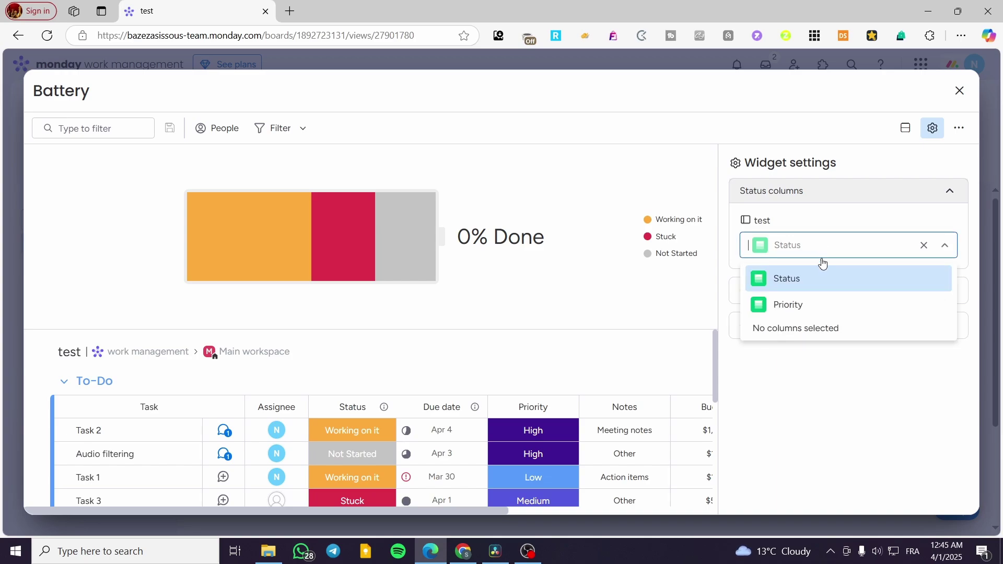
click(828, 309)
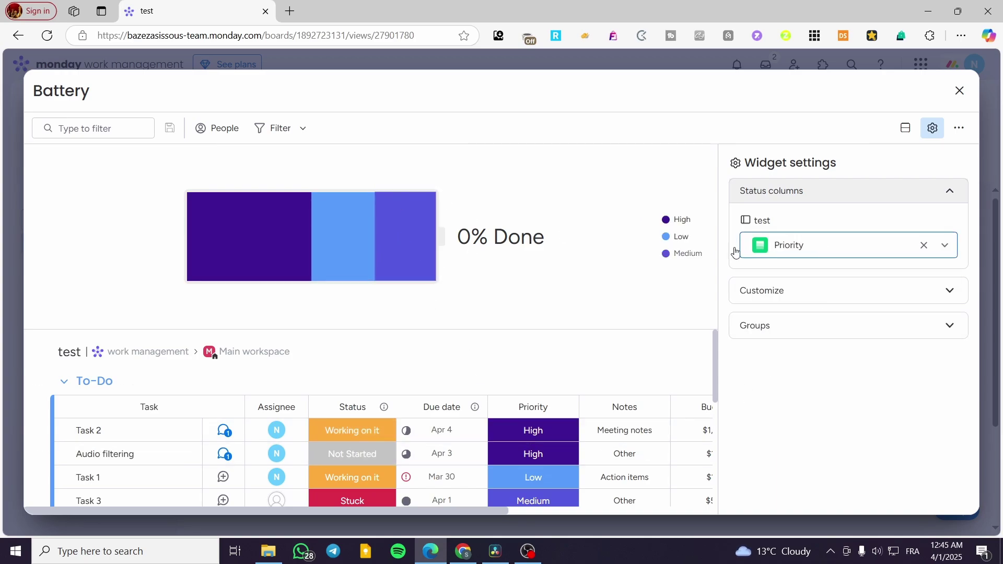
click(810, 246)
click(832, 276)
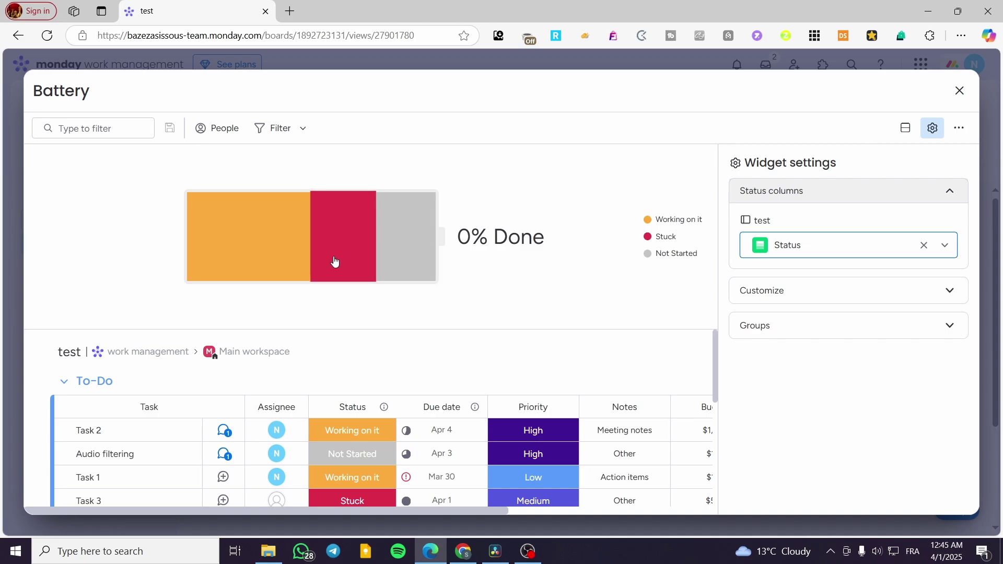
Try Done and Not Started as Task 2's status in the Battery's task table, and set it back to Working on it
mouse_move(218, 265)
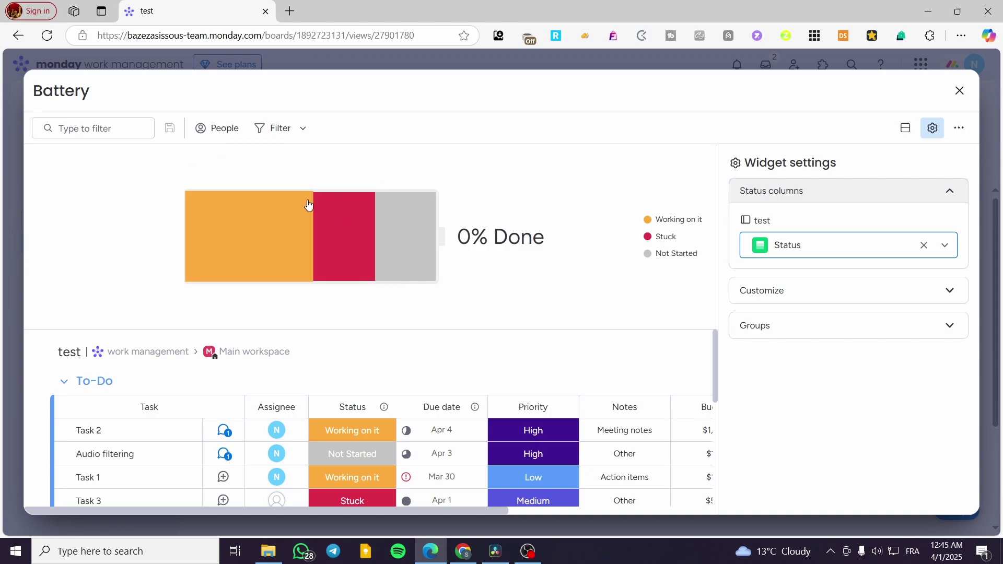
mouse_move(248, 258)
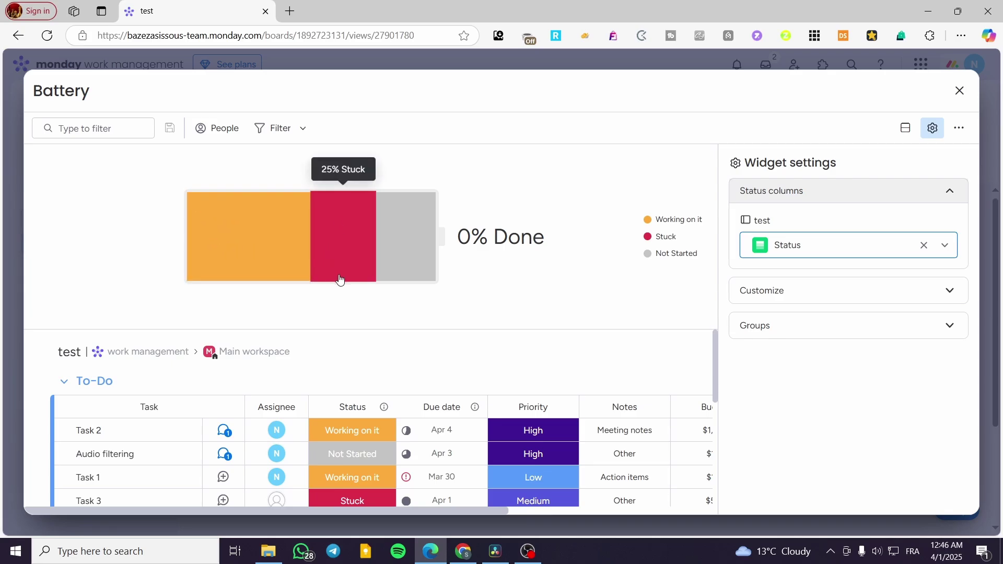
scroll(393, 356, down, 1)
click(347, 369)
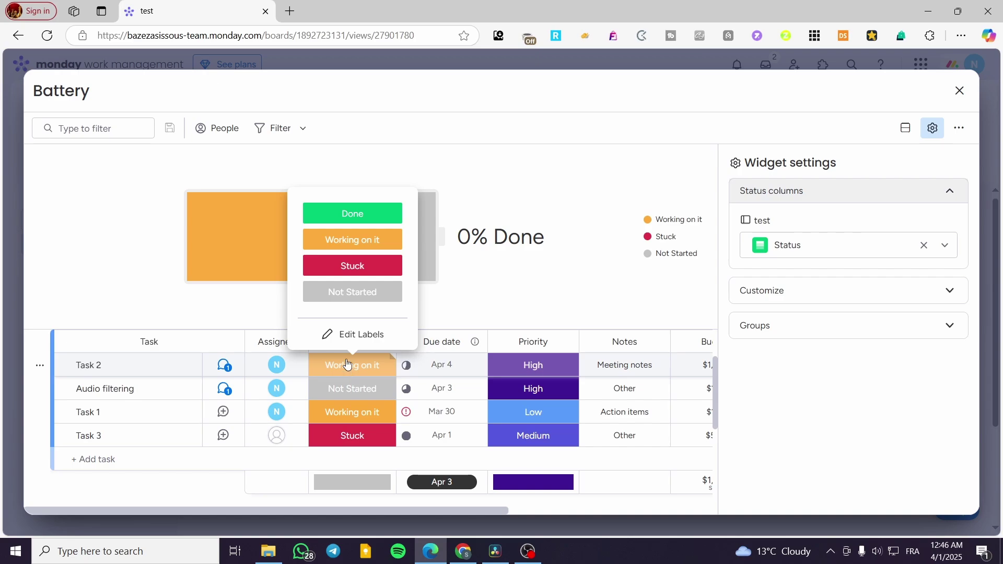
click(351, 213)
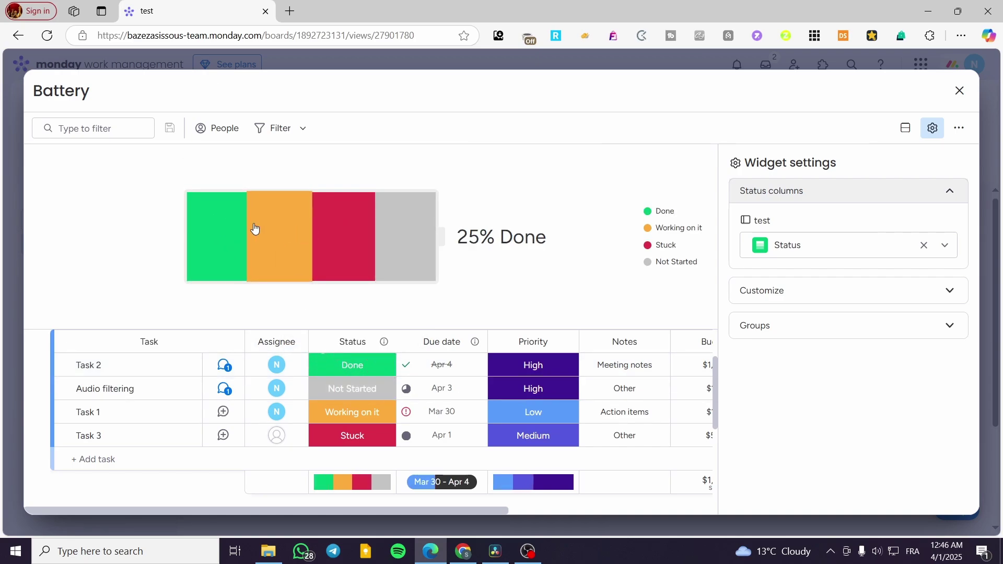
click(349, 365)
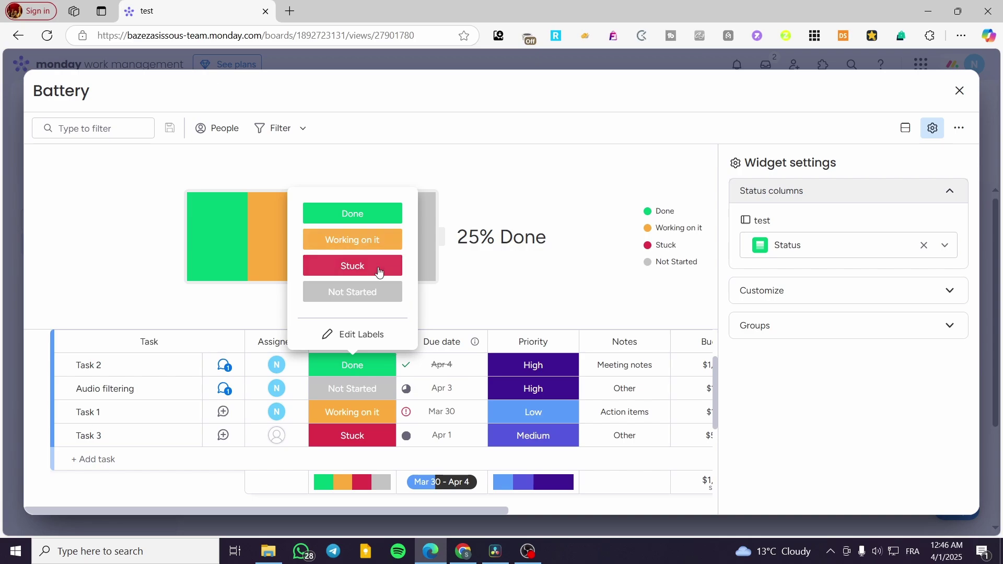
click(375, 291)
click(352, 365)
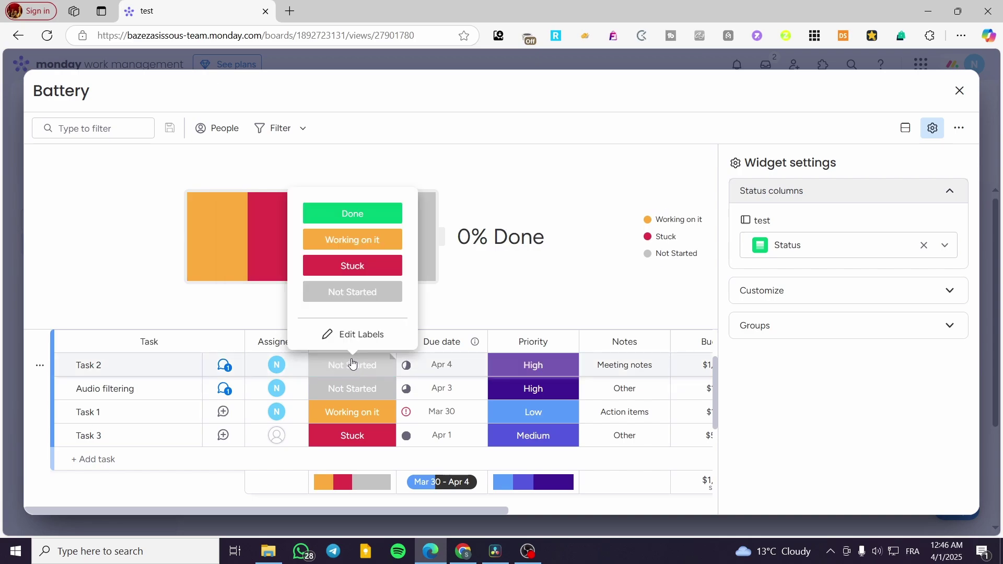
click(379, 238)
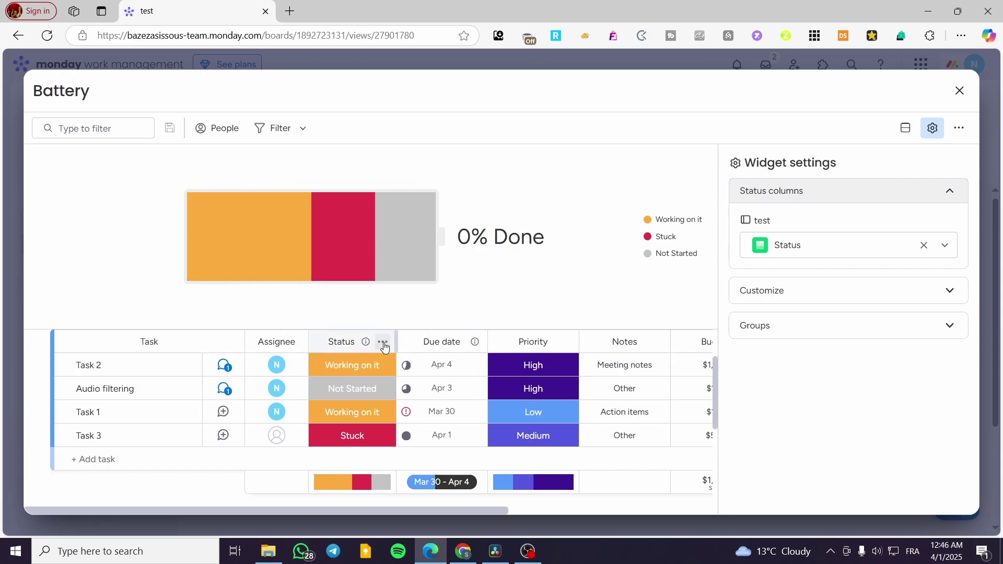
Set Task 2's status to Stuck in the Battery's task table
click(361, 374)
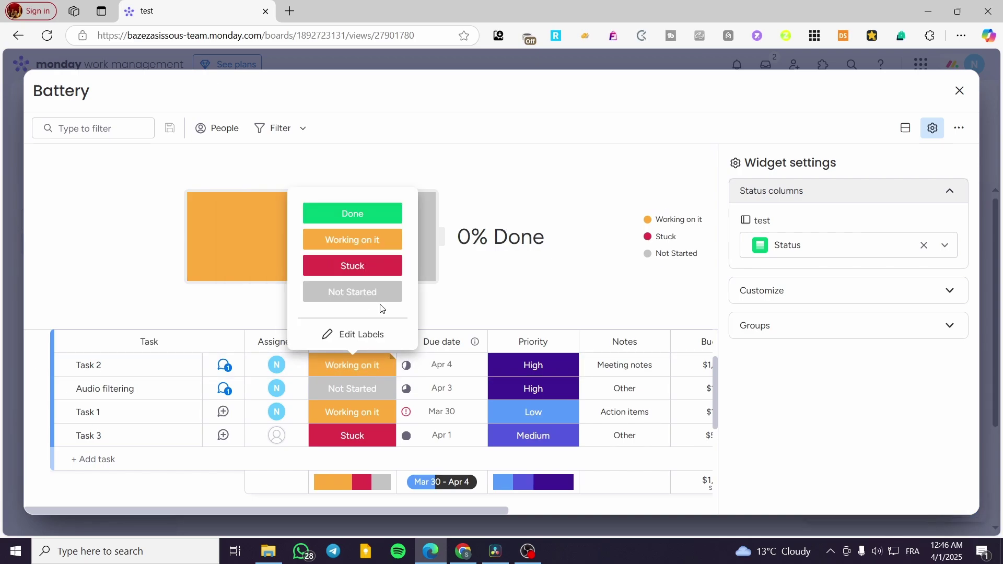
click(379, 267)
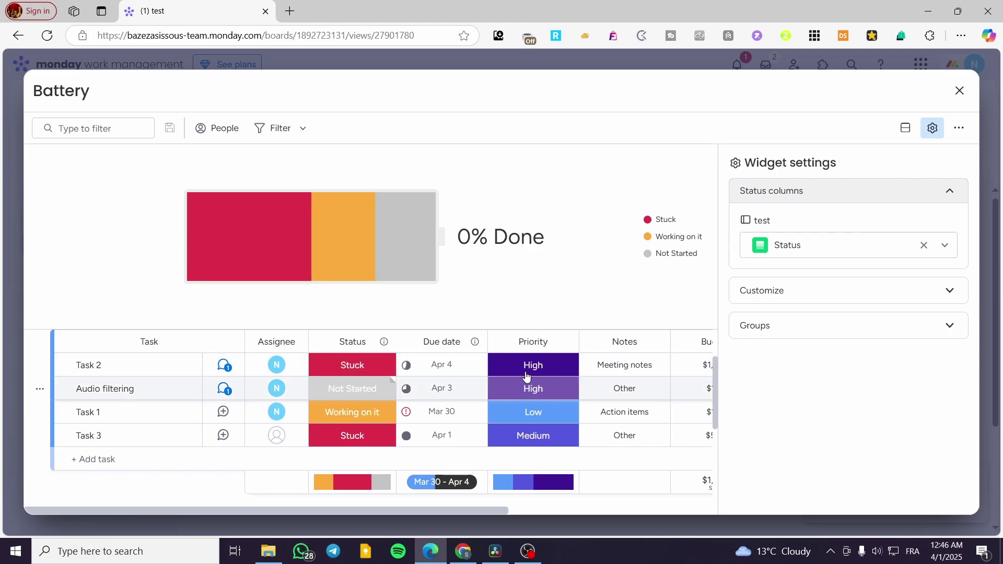
scroll(526, 376, down, 3)
scroll(537, 386, up, 4)
Switch the Battery widget's status column to Priority and set Task 2's priority to Critical
click(771, 250)
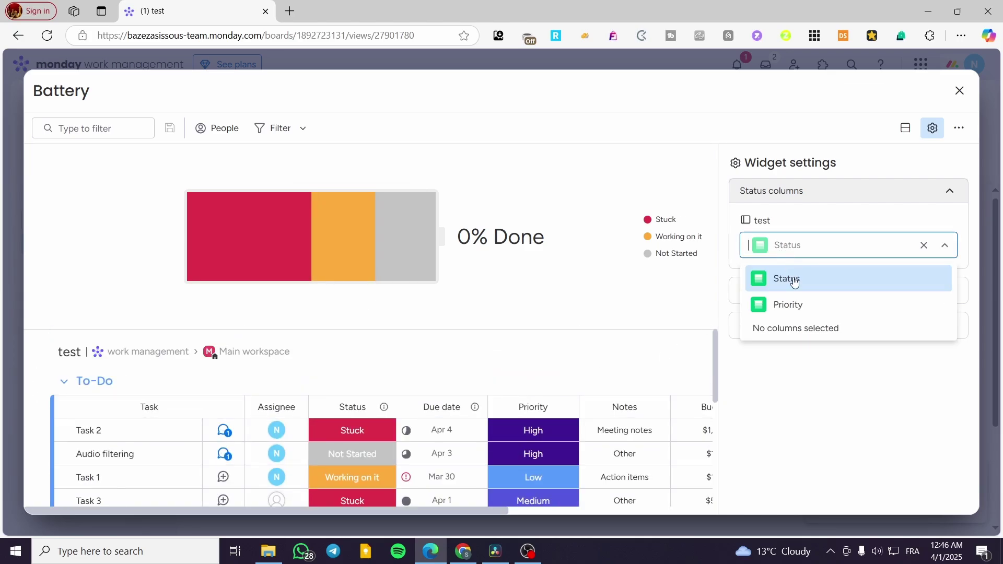
click(797, 309)
click(525, 438)
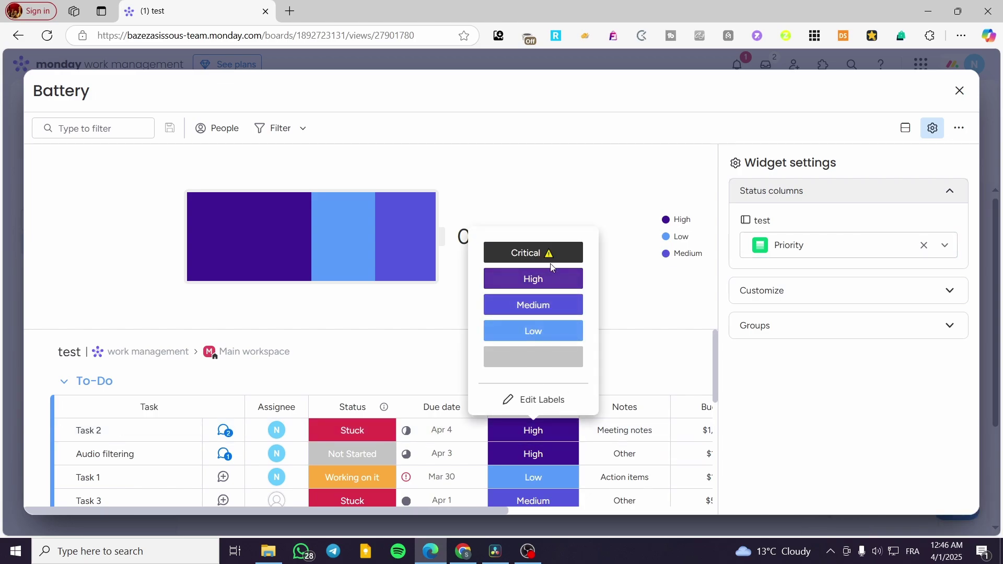
click(527, 253)
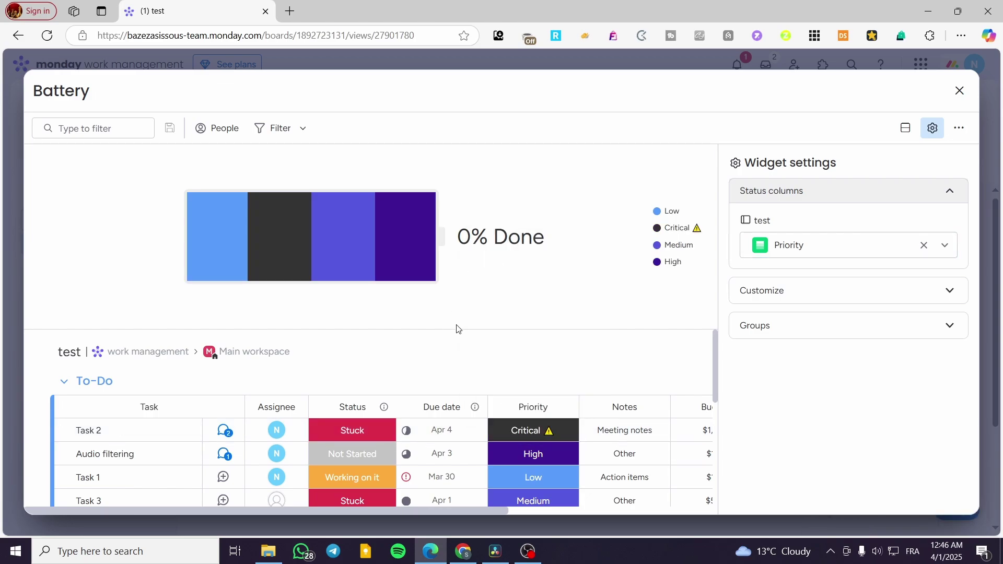
Set Task 2's priority to the empty label and close the Battery widget's settings
click(546, 434)
click(560, 358)
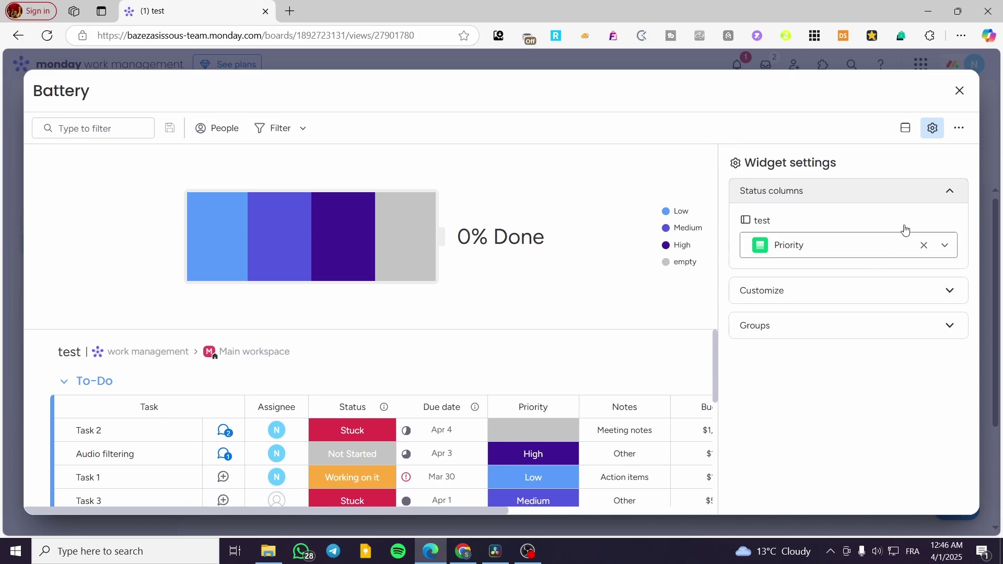
click(960, 91)
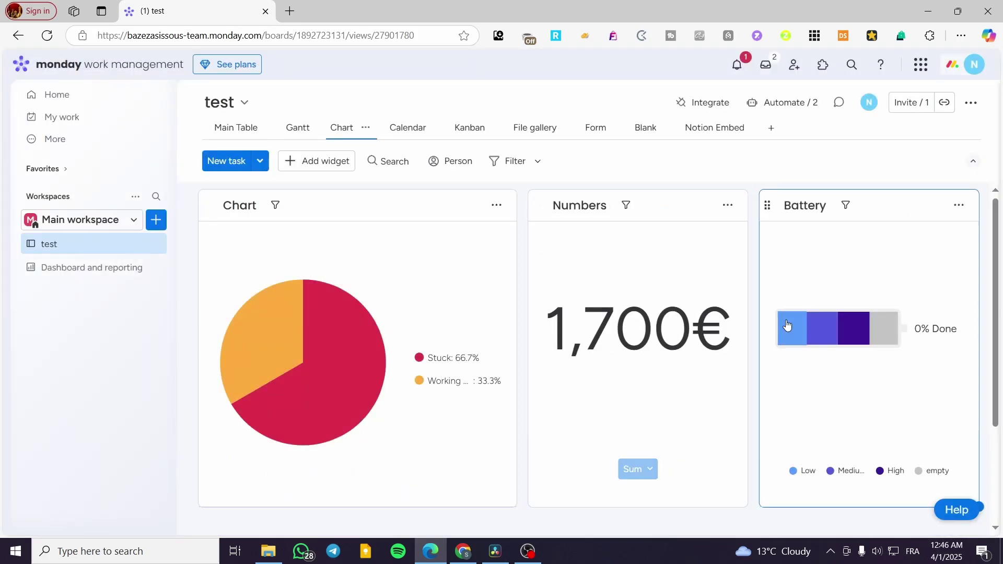
Add a Gantt widget to the Chart view and enlarge it to the full width of the dashboard
scroll(786, 327, down, 3)
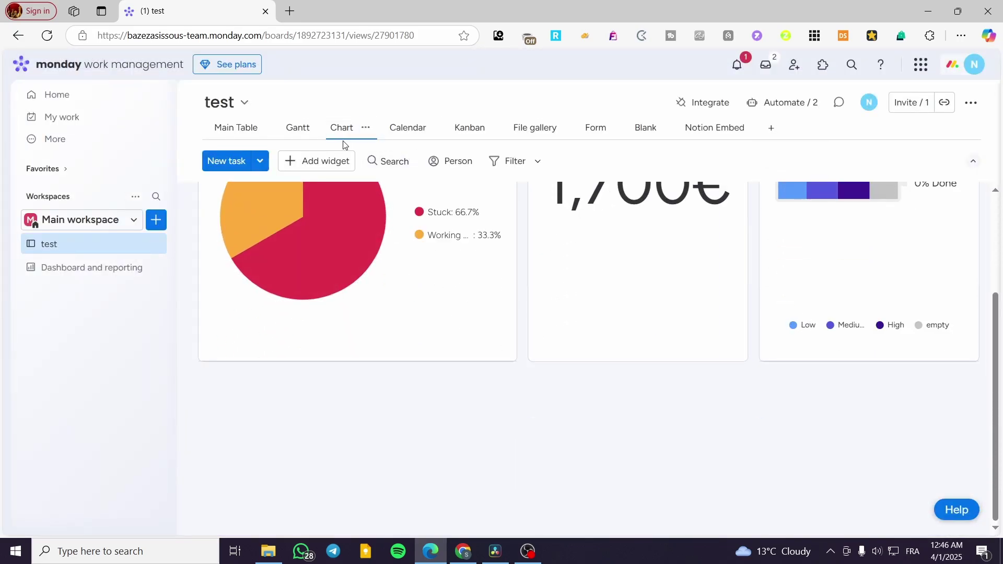
click(332, 163)
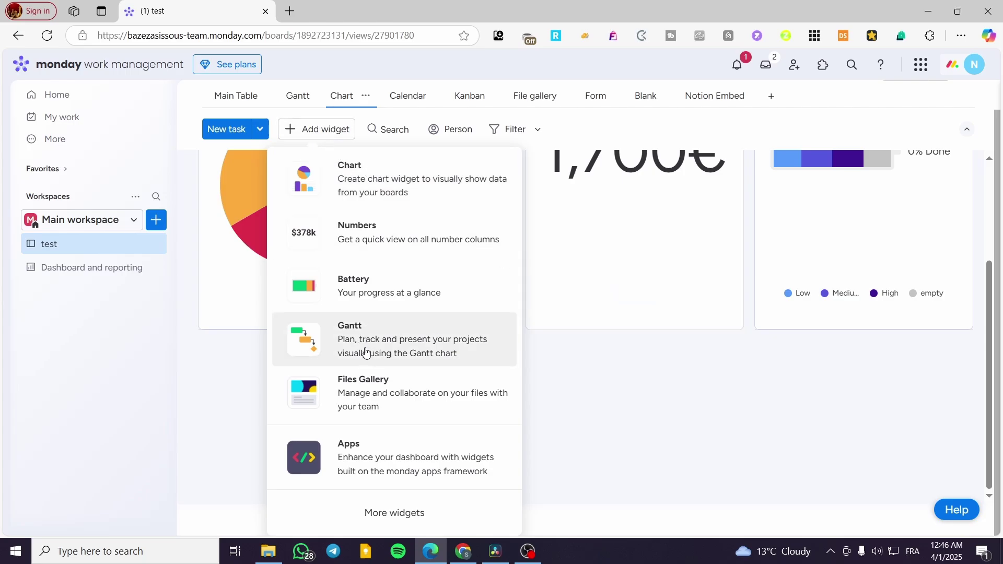
click(478, 348)
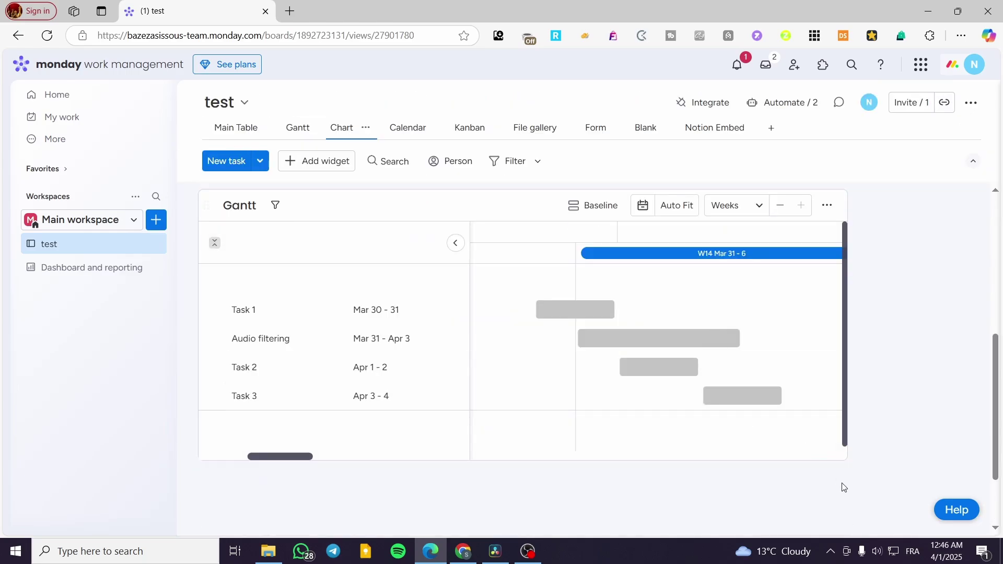
drag(846, 460, 996, 511)
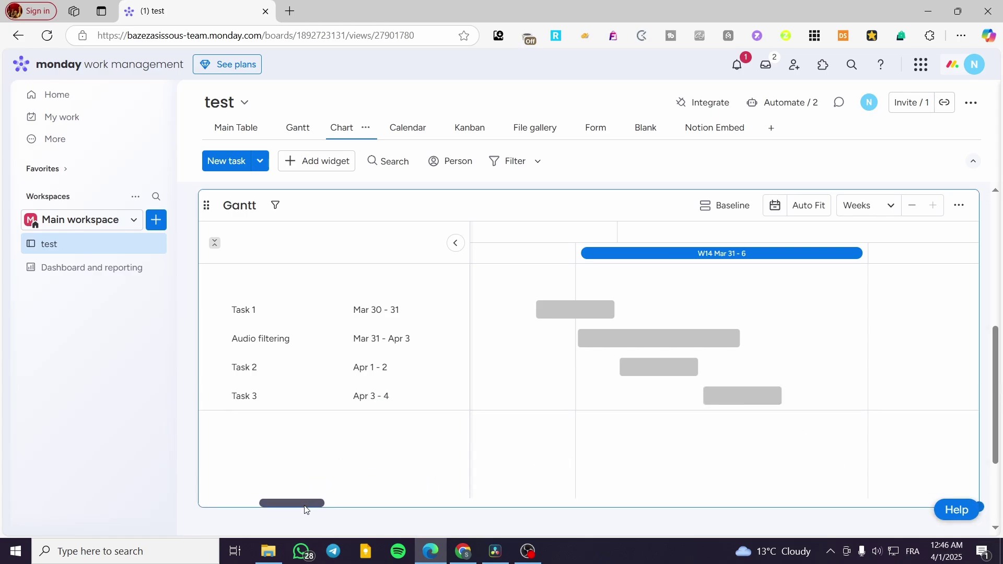
Examine the Gantt widget's timeline across different weeks and open Task 1's details for editing
drag(306, 509, 177, 503)
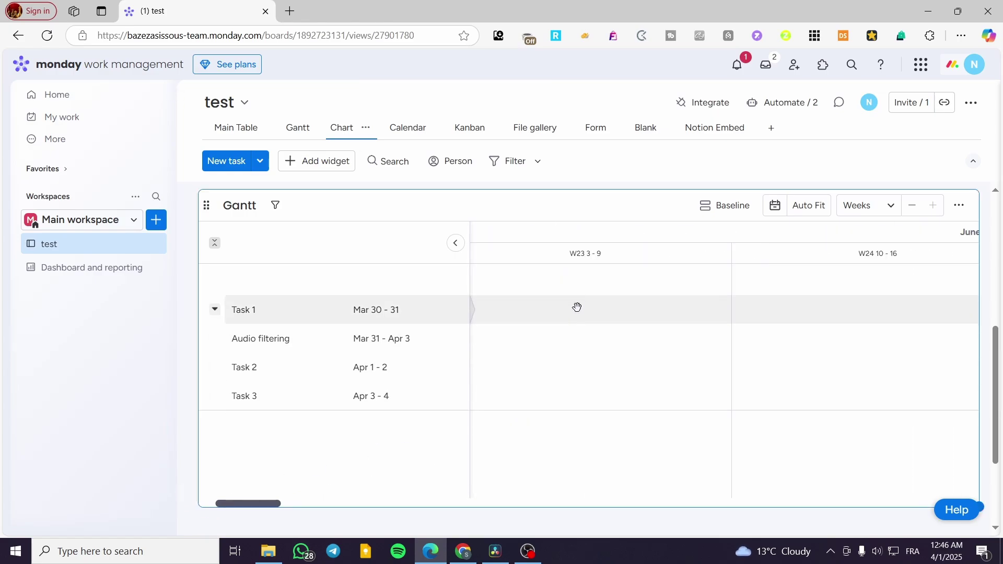
drag(254, 504, 344, 520)
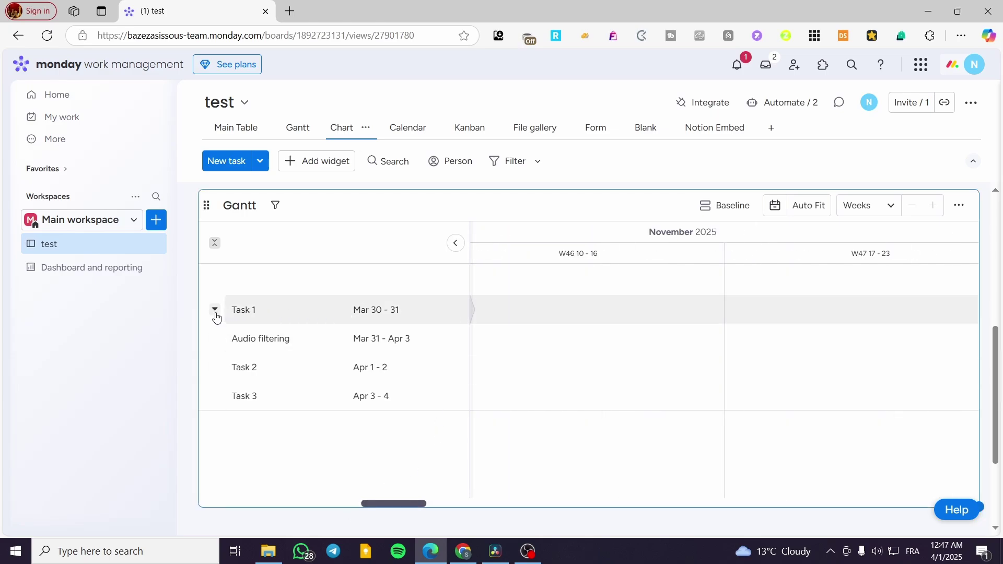
right_click(217, 317)
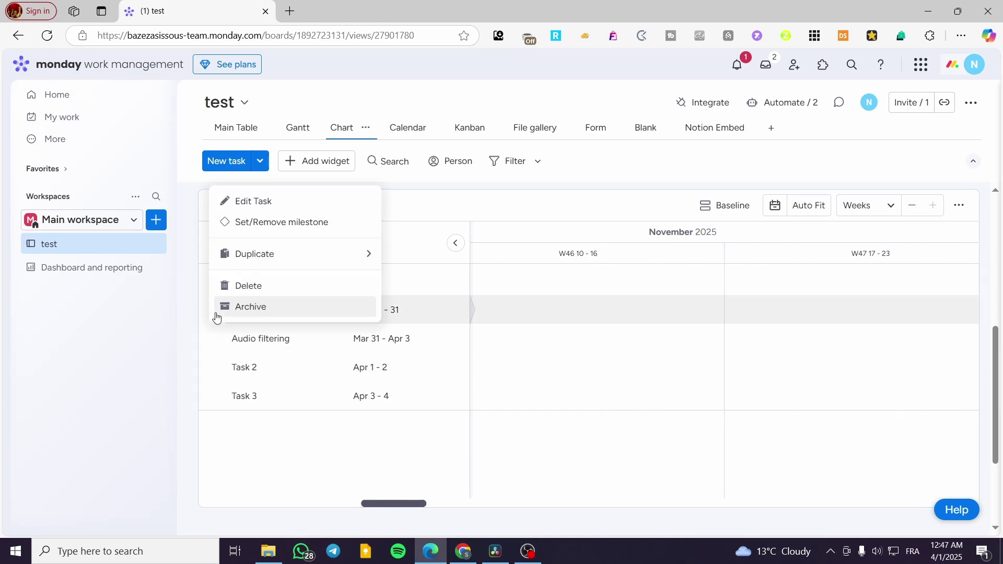
click(329, 205)
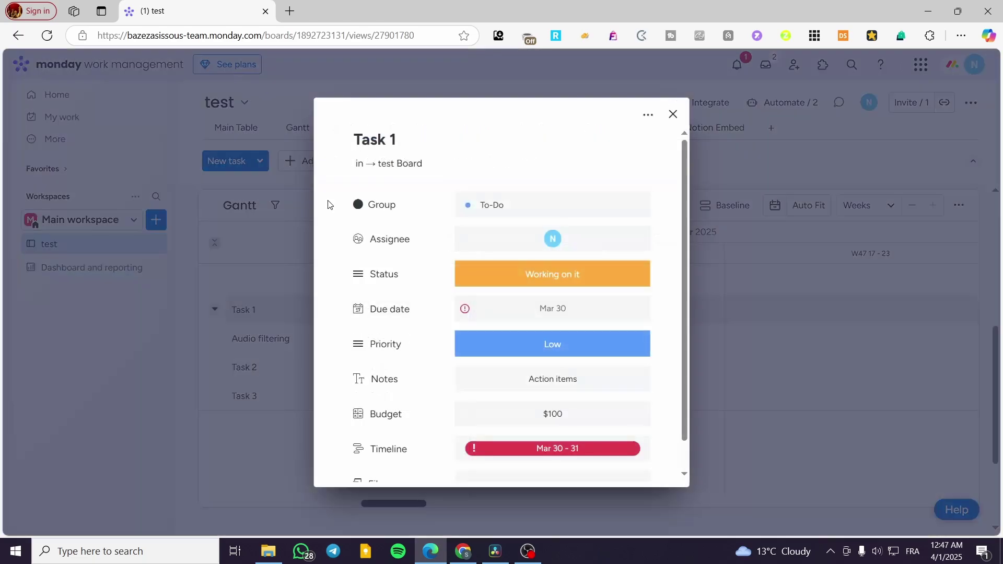
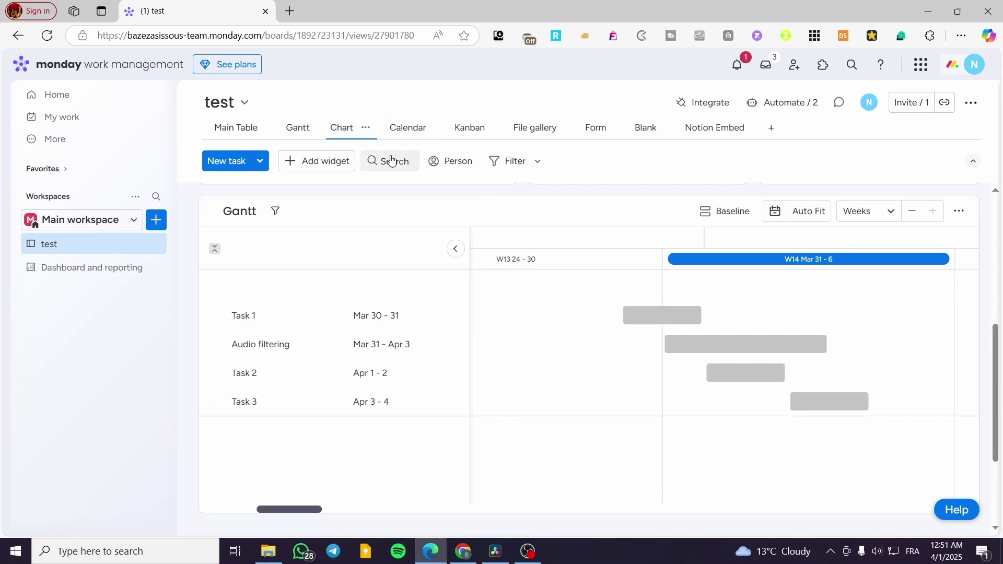
Add a Files Gallery widget to the Chart view and widen it to the full width of the dashboard
click(338, 162)
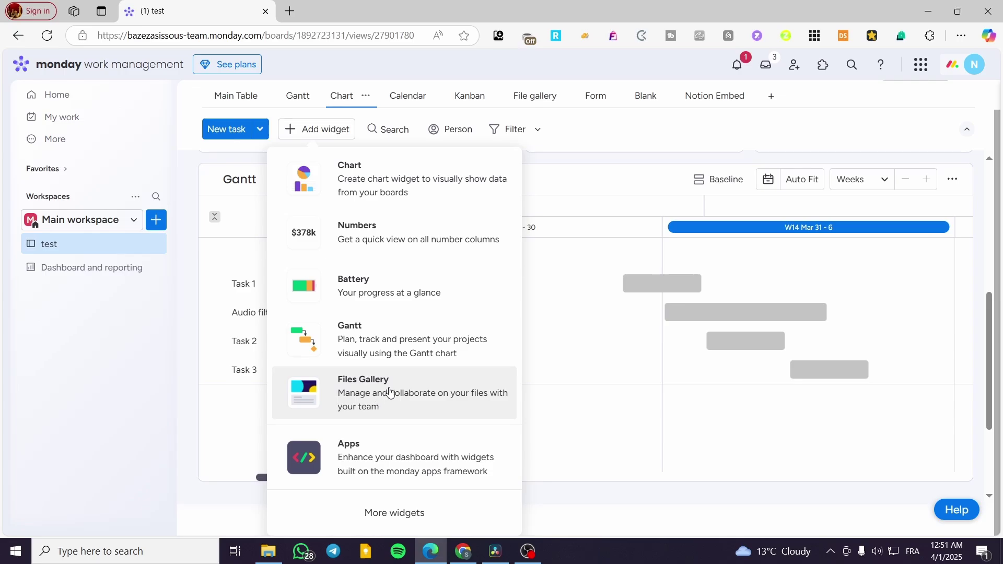
click(445, 400)
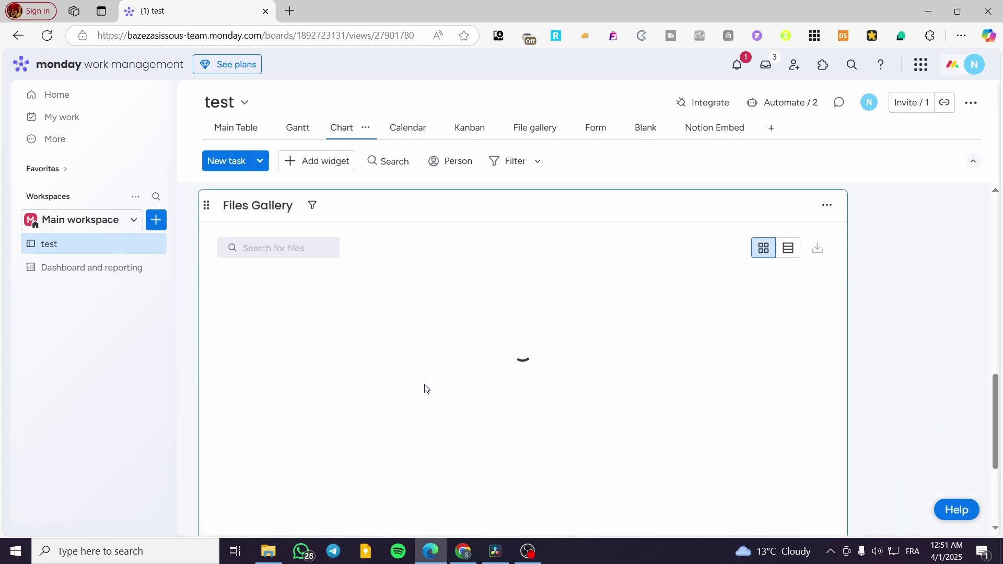
scroll(830, 412, down, 4)
drag(844, 358, 979, 358)
scroll(380, 381, up, 4)
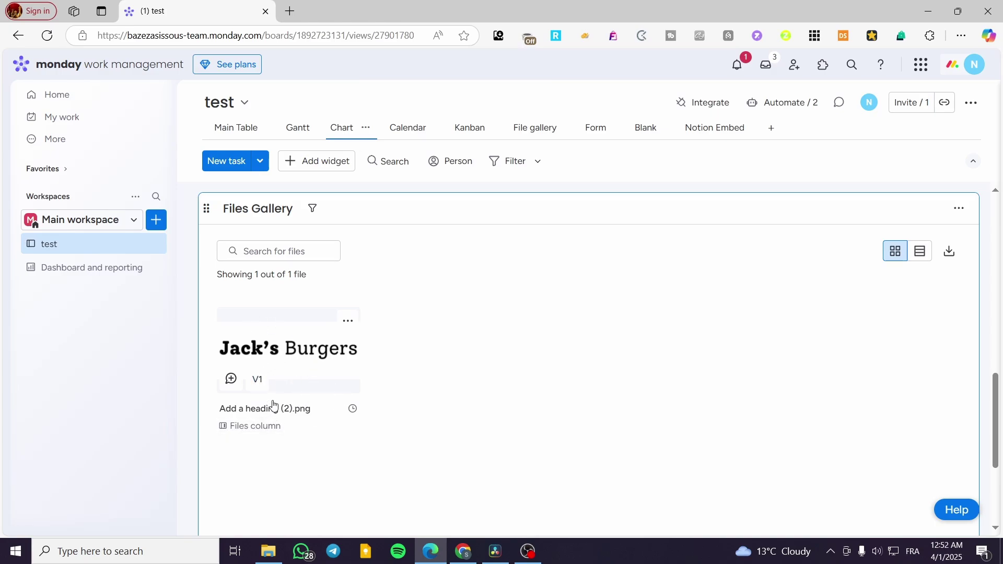
Preview the file attached in Task 2's Files column in the Main Table and close the preview
click(225, 128)
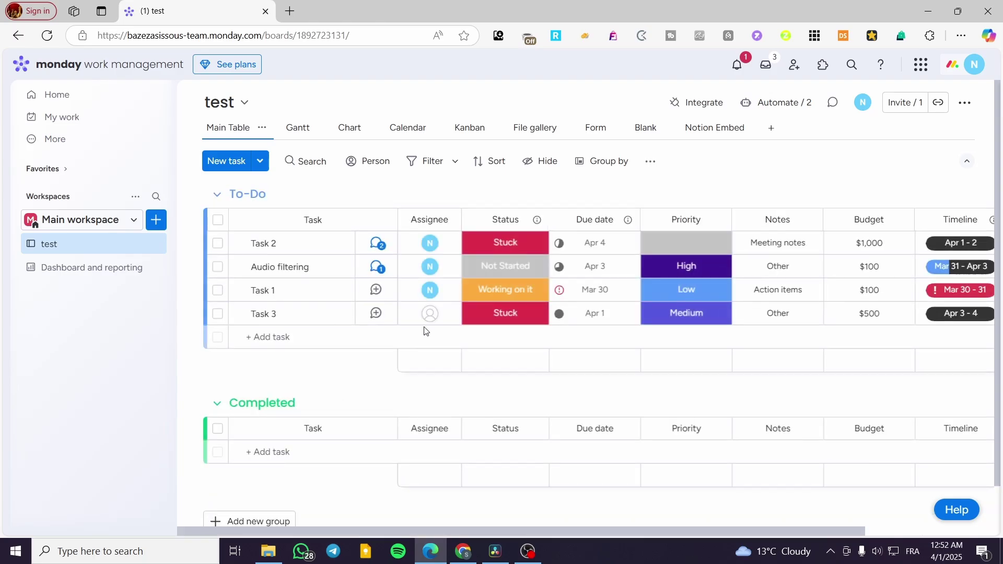
drag(501, 533, 687, 528)
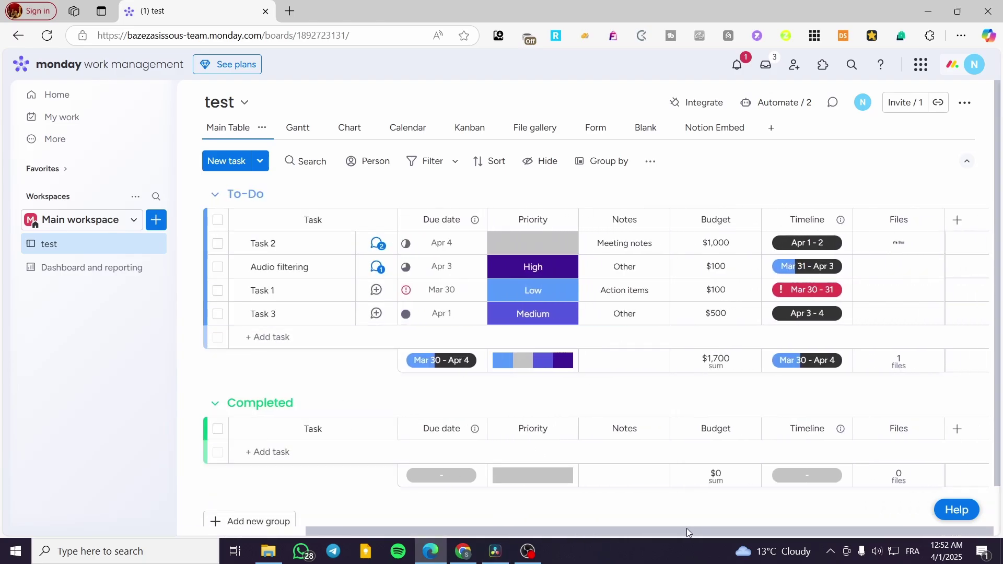
click(898, 247)
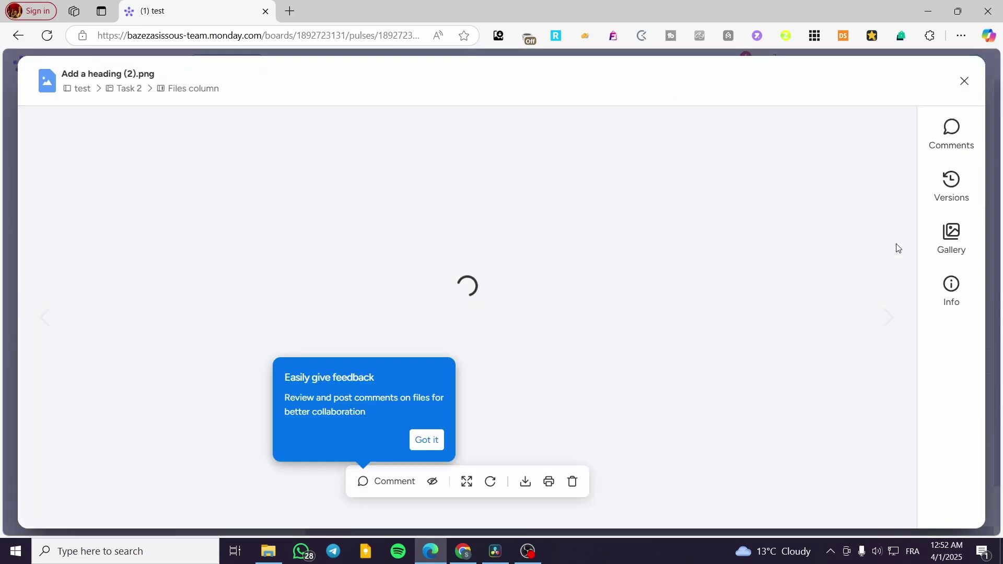
click(964, 82)
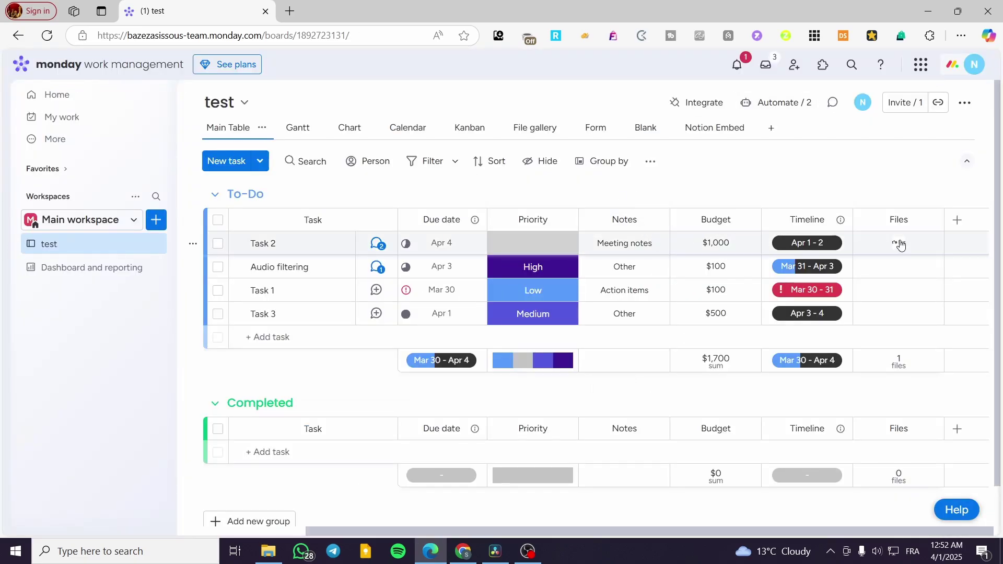
Examine the Files Gallery widget in the Chart view and compare it with the Main Table
click(362, 128)
scroll(546, 358, down, 10)
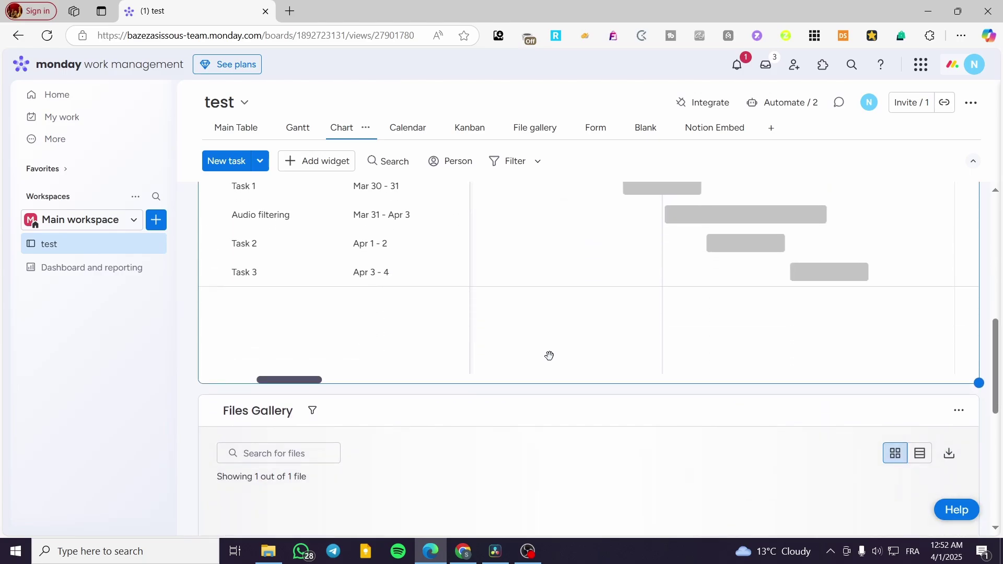
scroll(551, 366, down, 3)
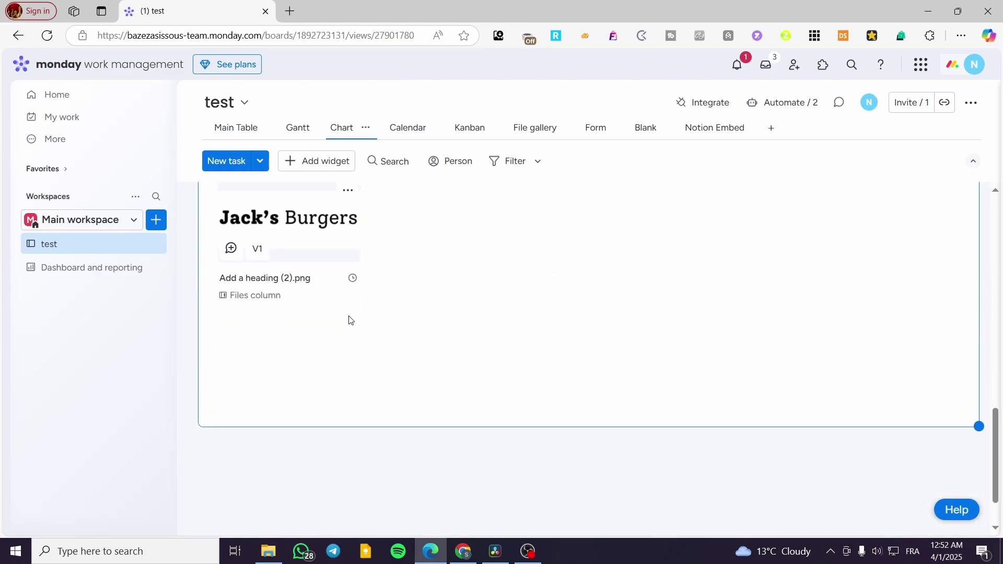
scroll(653, 342, up, 3)
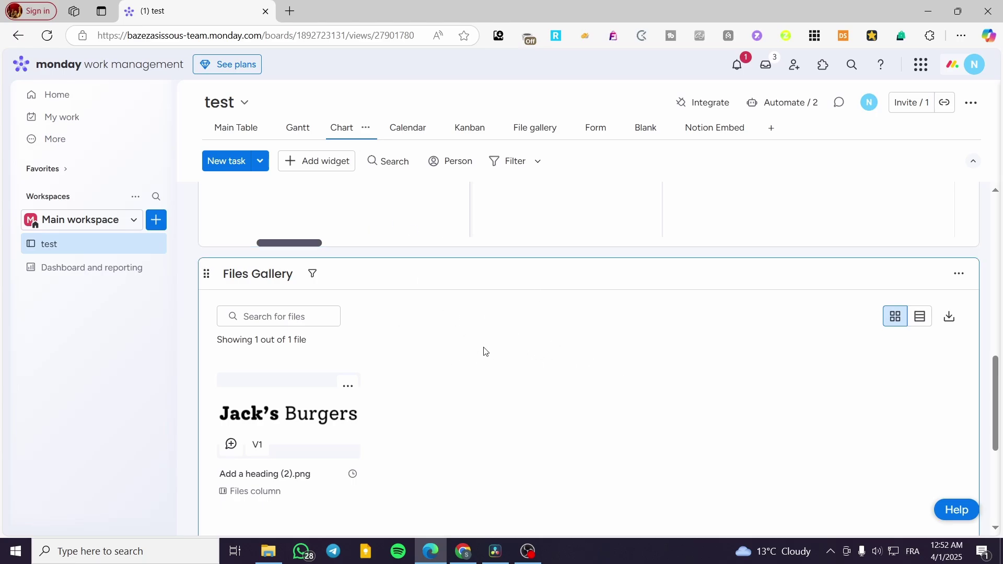
click(250, 131)
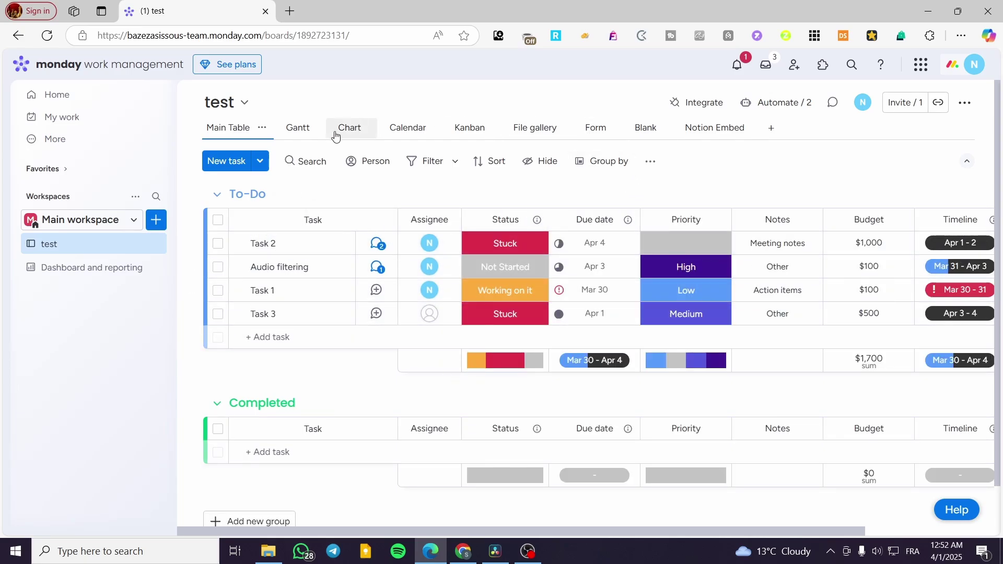
click(364, 129)
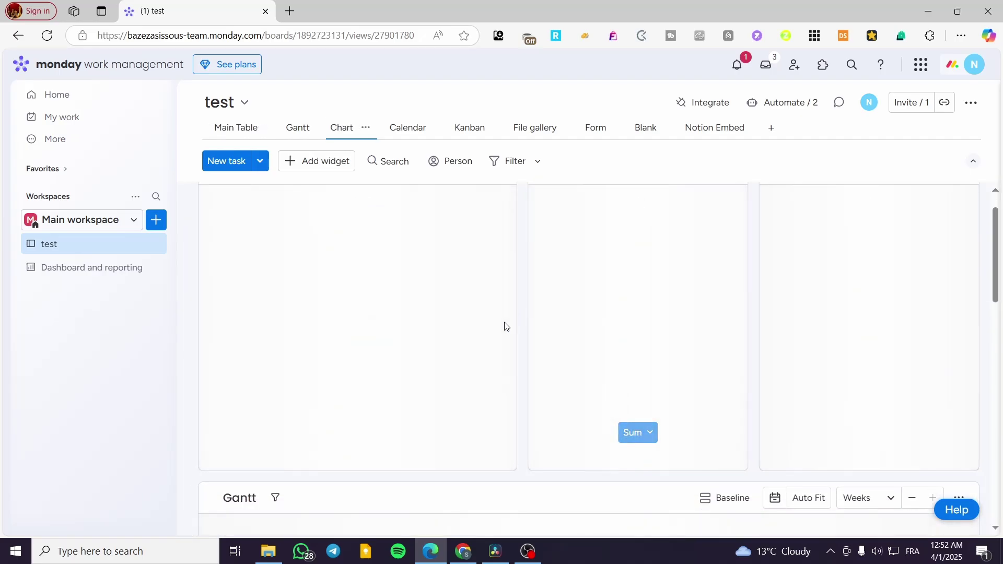
Add a second advanced filter row to the Files Gallery widget and set its column to Files
scroll(502, 329, down, 5)
scroll(298, 385, down, 2)
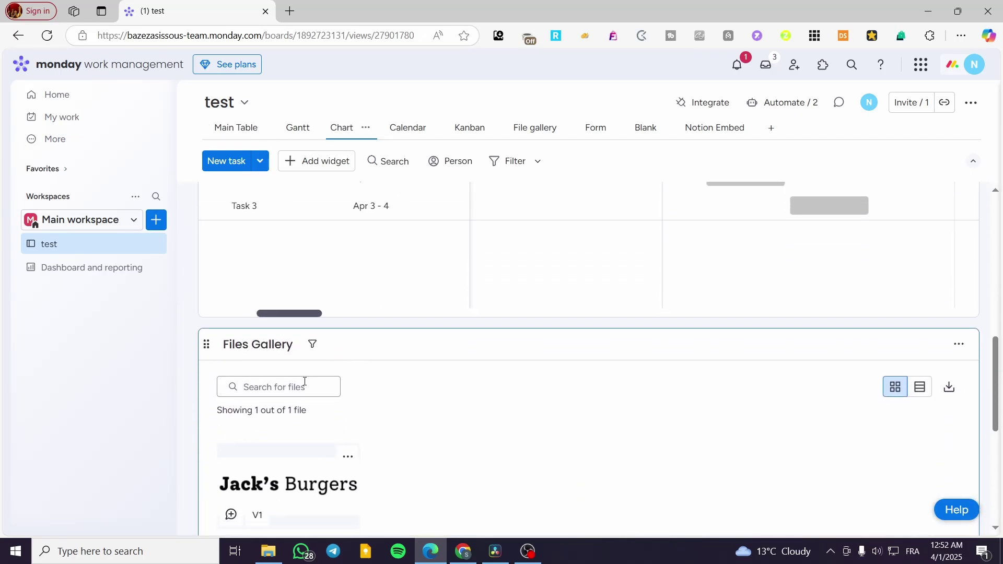
click(310, 344)
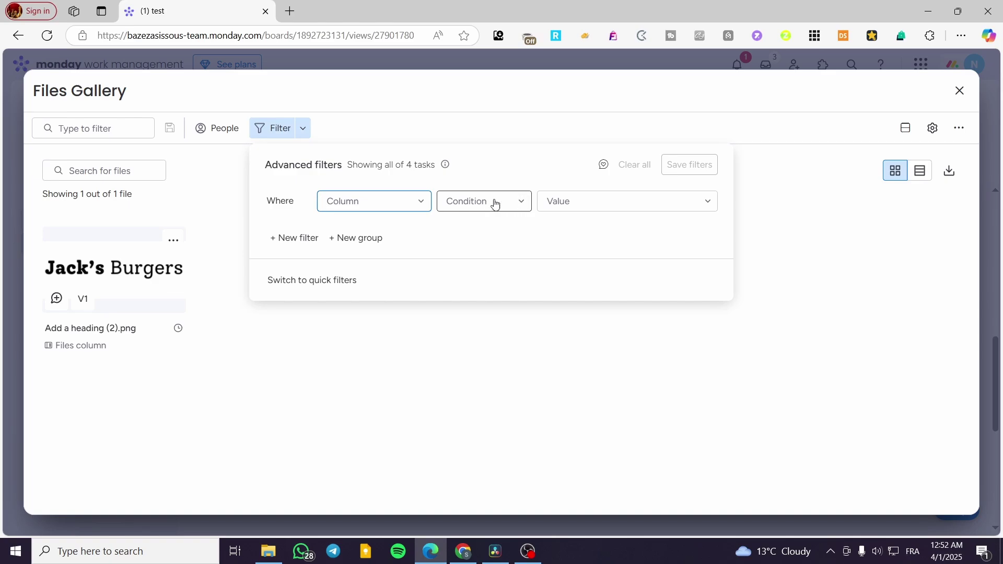
click(313, 241)
click(389, 234)
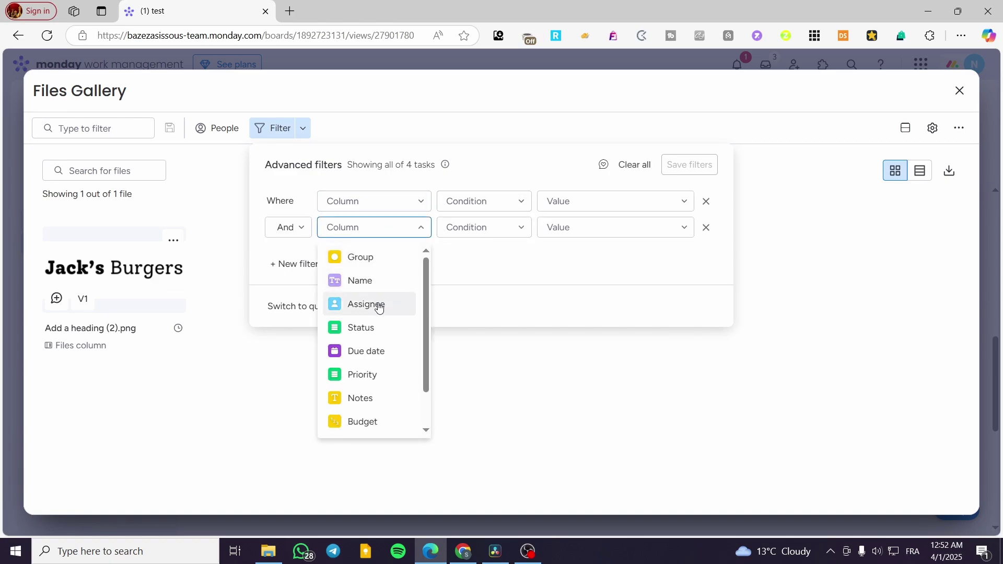
scroll(380, 308, down, 2)
click(369, 421)
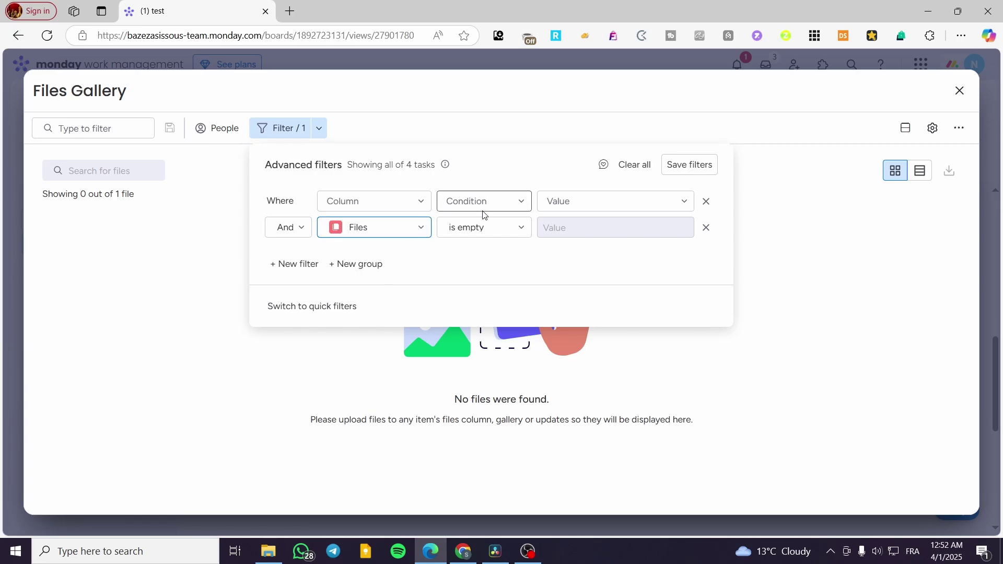
Set the Files filter's condition to "is not empty" and close the Files Gallery's filter settings
click(485, 229)
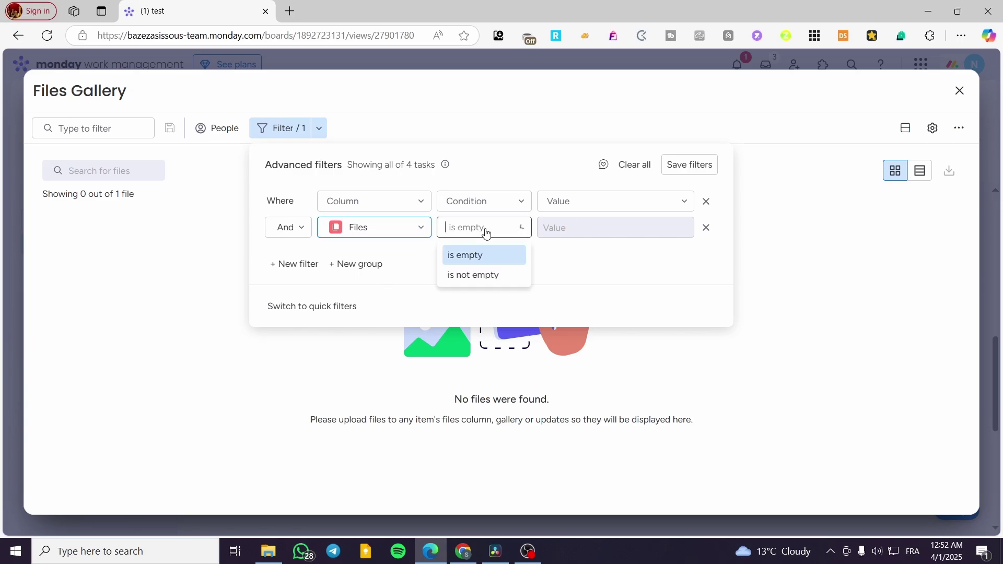
click(492, 278)
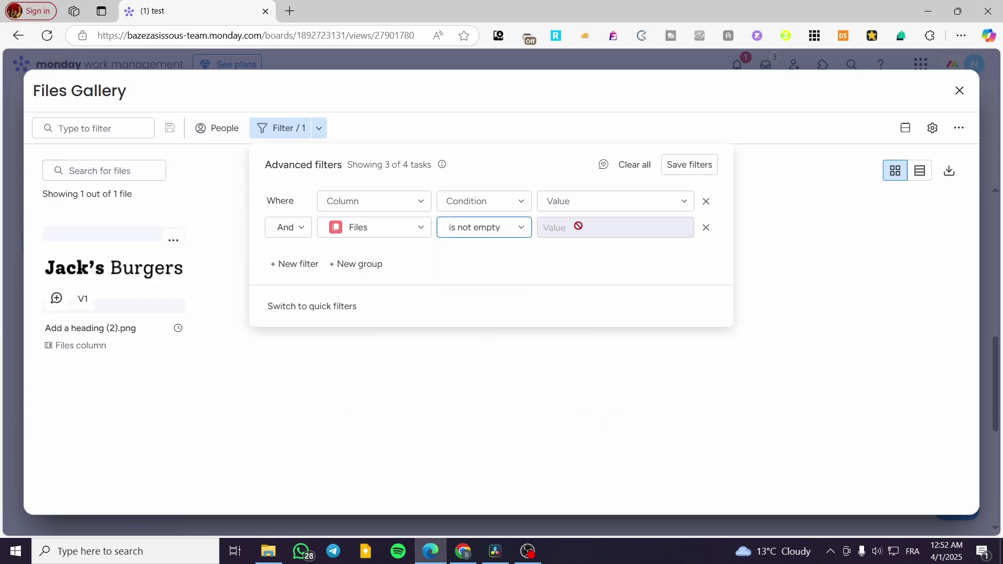
click(771, 220)
click(960, 91)
scroll(325, 434, down, 3)
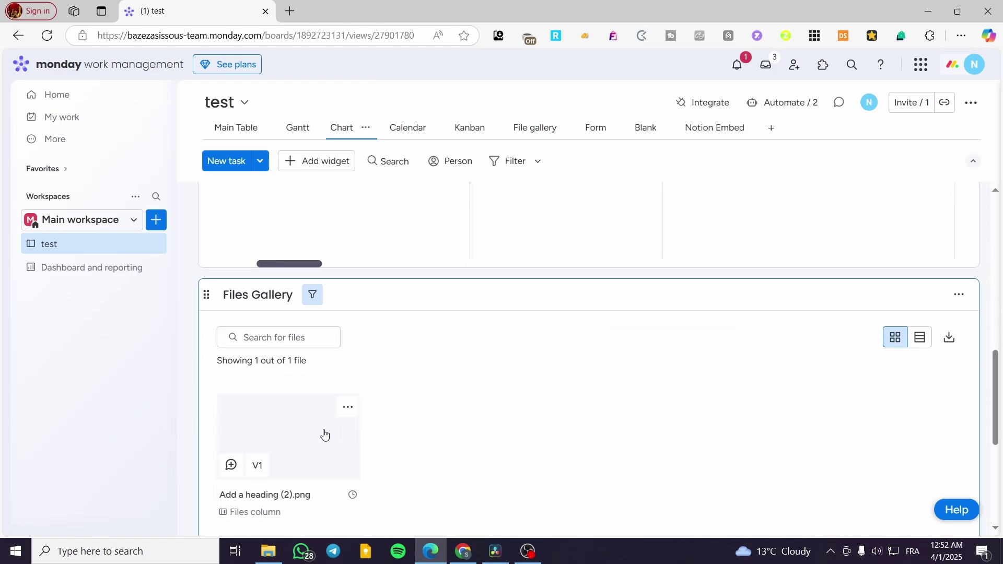
scroll(564, 412, down, 4)
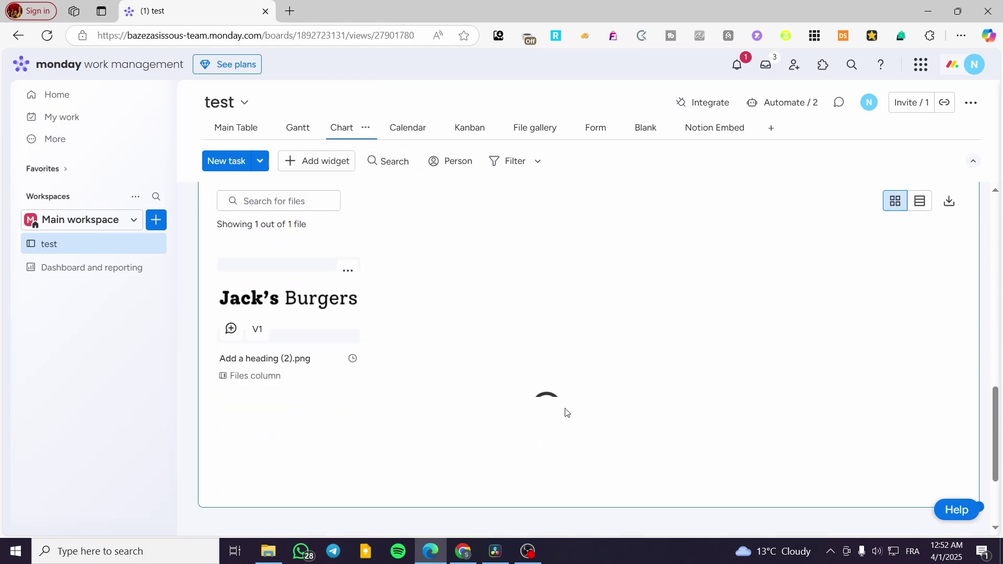
Browse the recommended widgets in the Widgets Center and add a Calendar widget to the Chart view
click(317, 159)
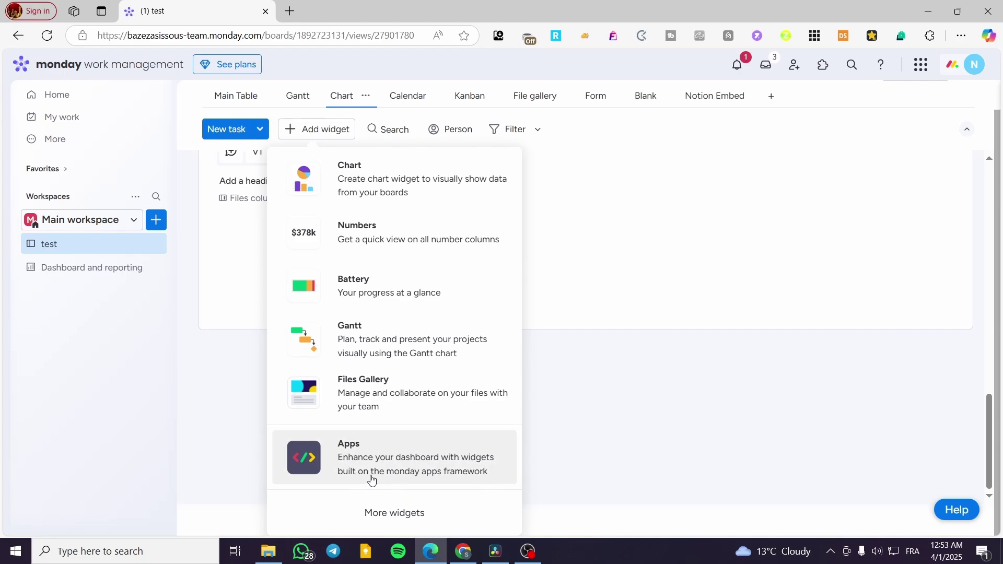
click(440, 463)
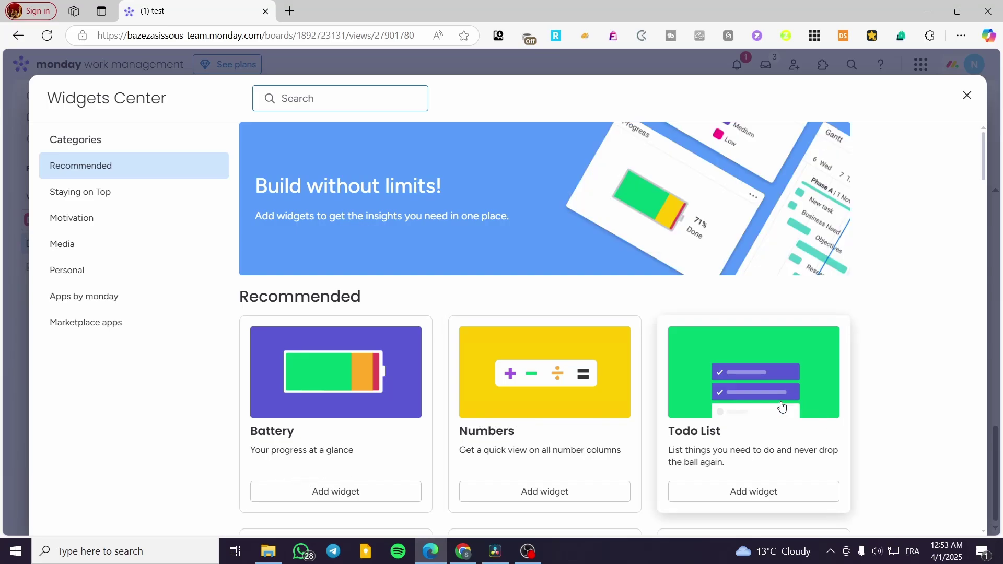
scroll(781, 405, down, 5)
scroll(810, 402, up, 3)
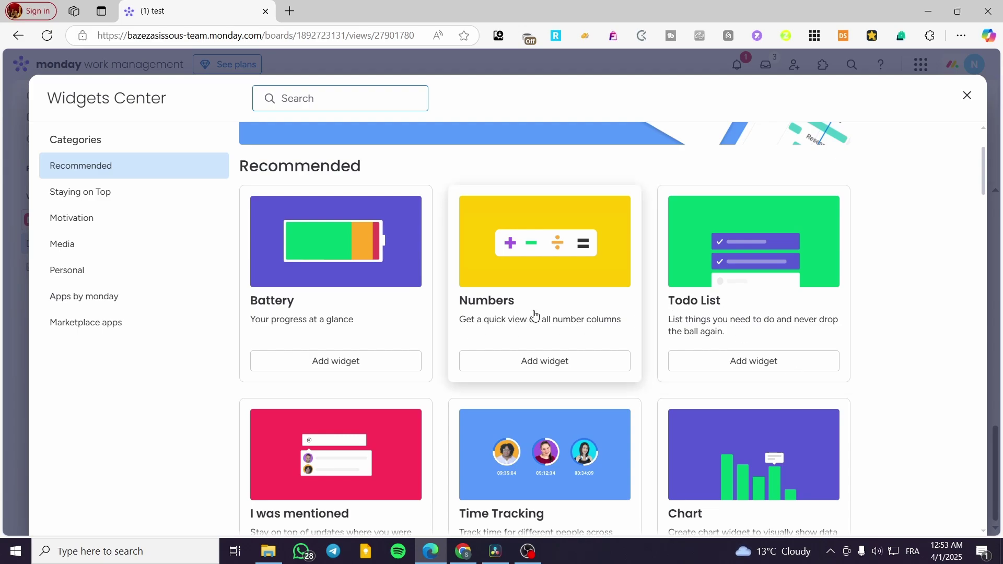
scroll(486, 335, down, 2)
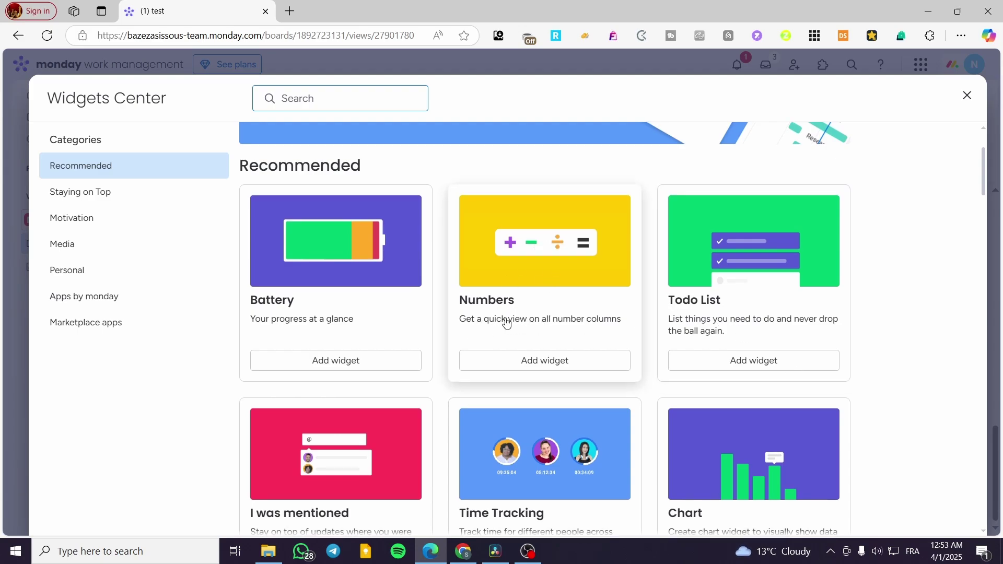
scroll(522, 238, up, 1)
scroll(524, 238, up, 1)
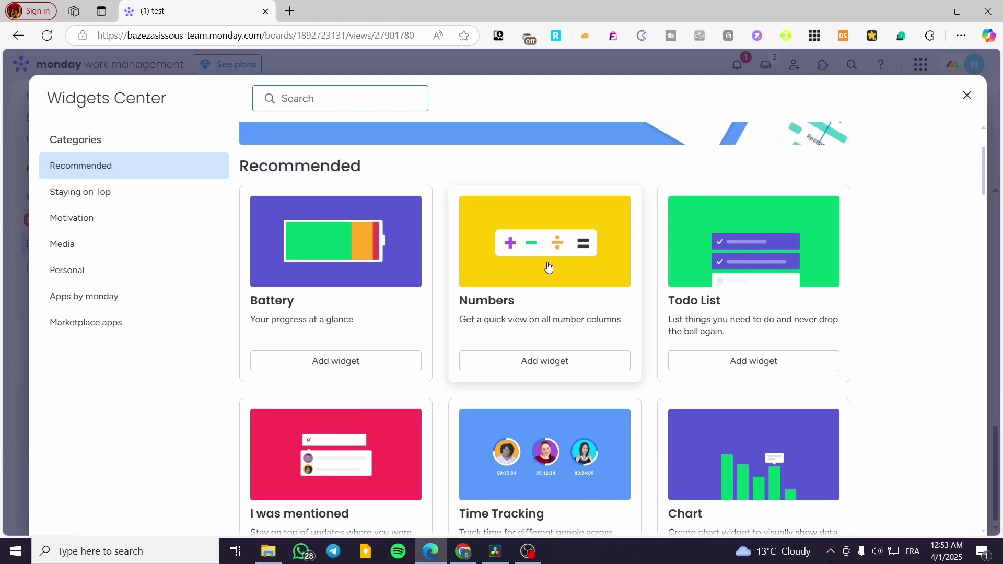
scroll(544, 264, down, 3)
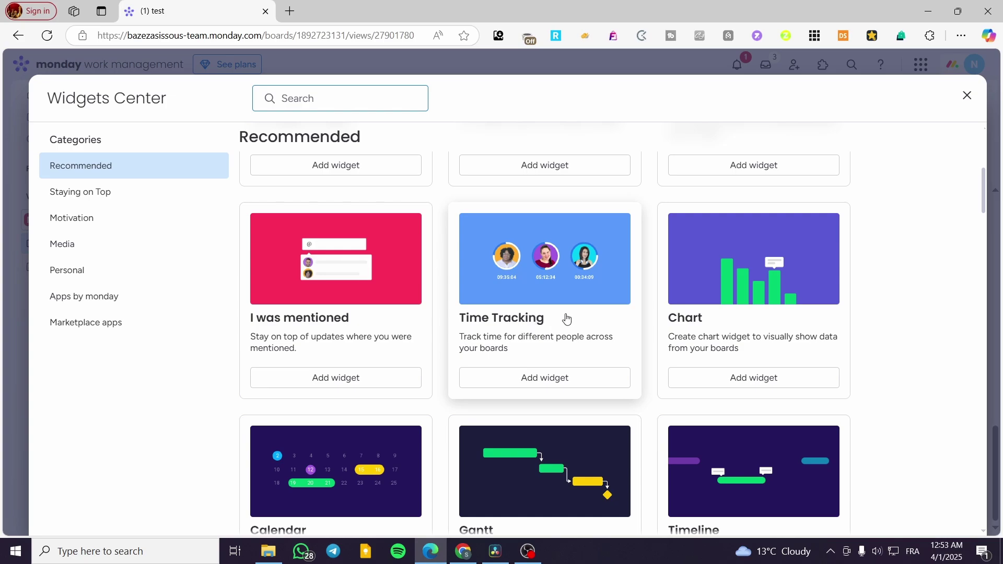
scroll(626, 312, down, 2)
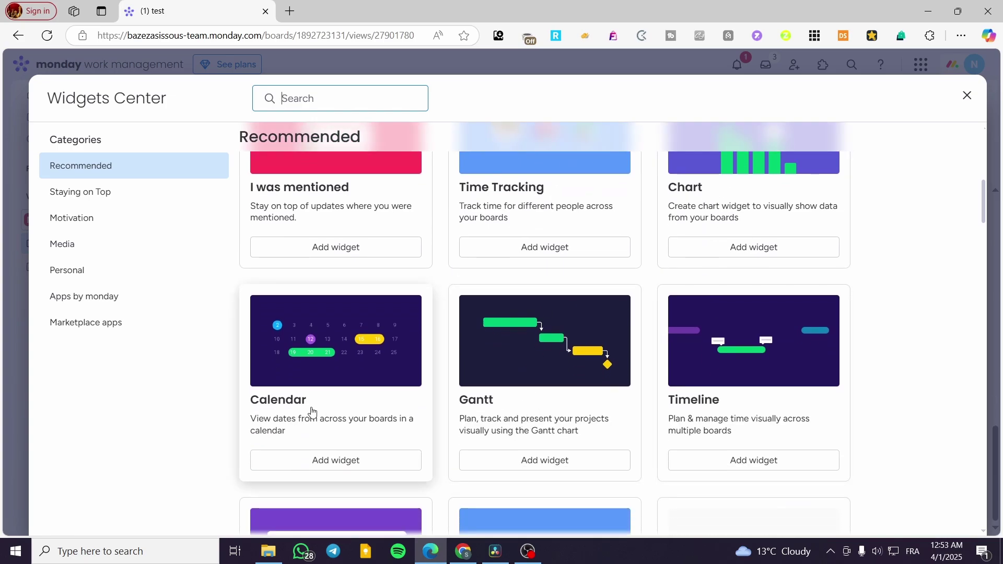
click(328, 467)
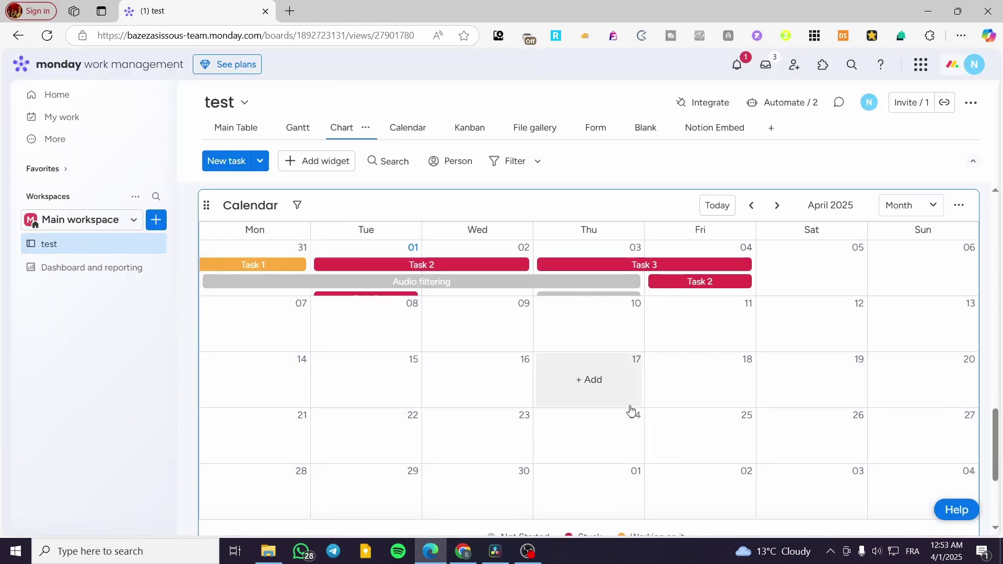
scroll(631, 412, up, 10)
scroll(625, 398, down, 10)
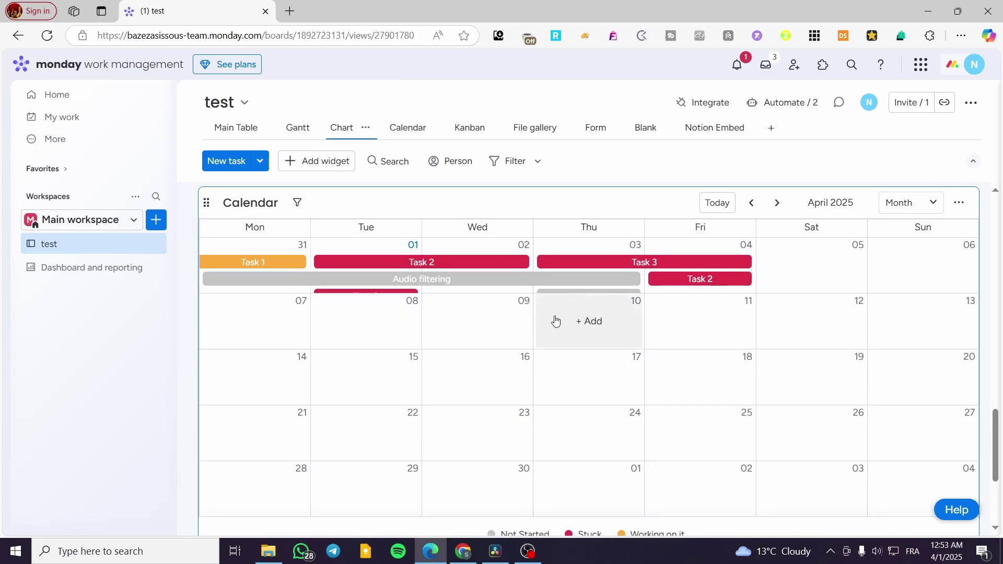
scroll(522, 303, down, 2)
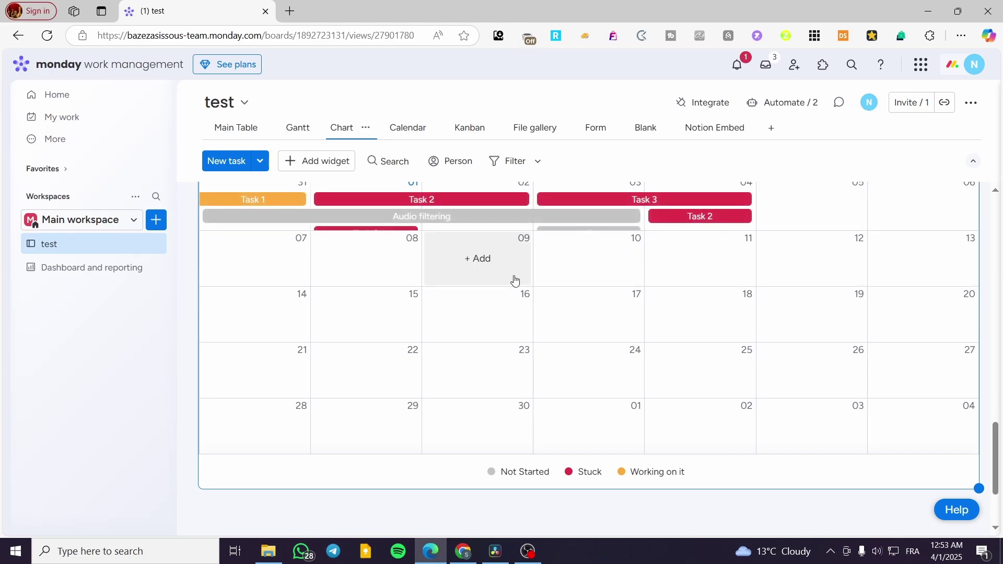
Look at the Calendar widget's advanced filters and Task 2's details in the expanded calendar, and close the widget
scroll(361, 286, up, 3)
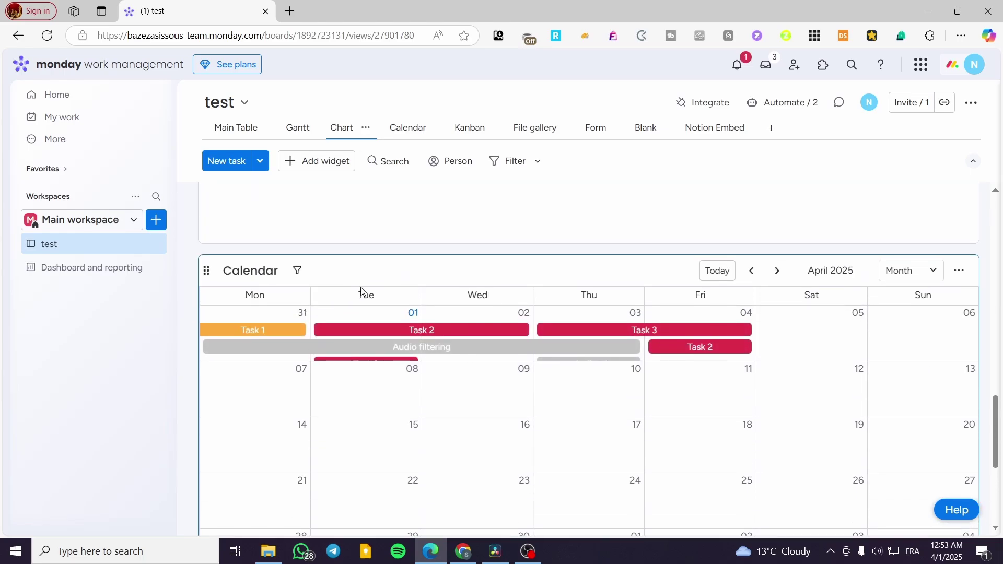
click(297, 270)
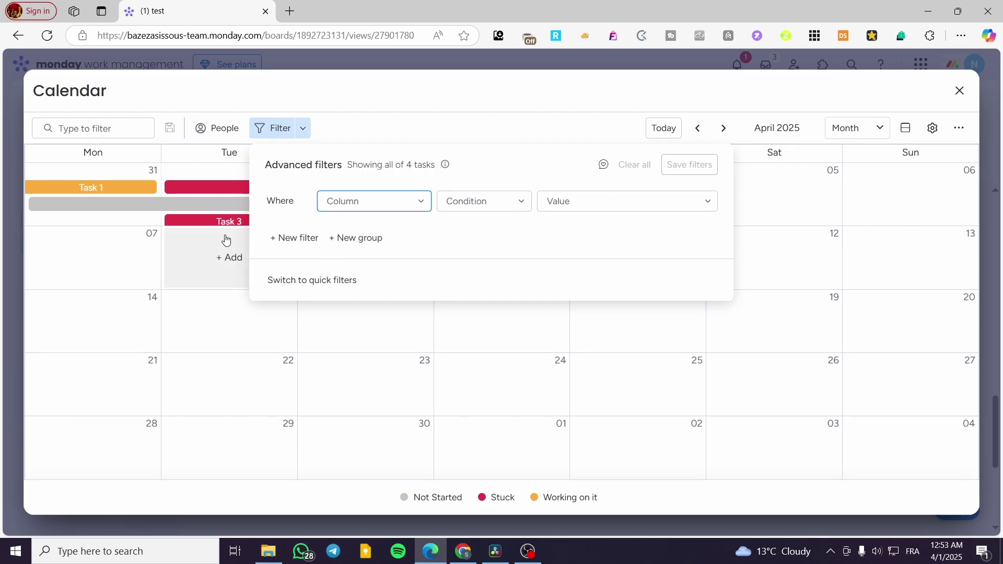
click(215, 189)
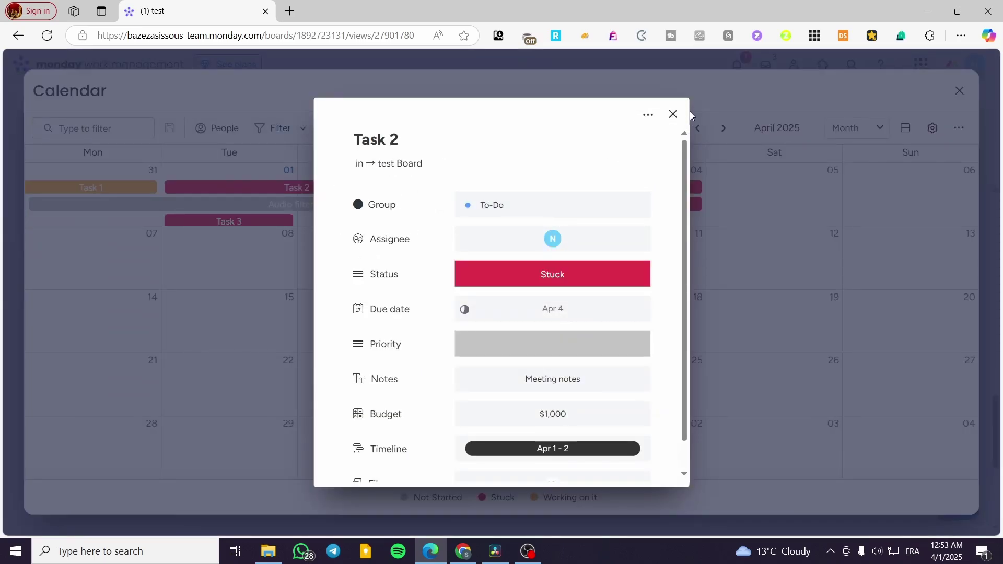
click(673, 114)
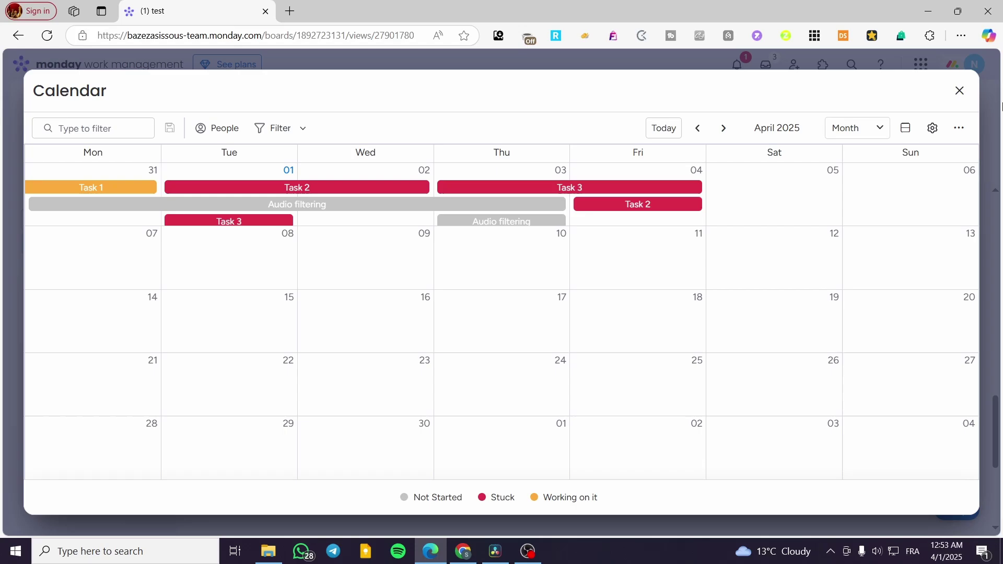
click(959, 91)
Open the Widgets Center and browse the Recommended and Apps by monday categories
scroll(484, 233, up, 5)
click(317, 160)
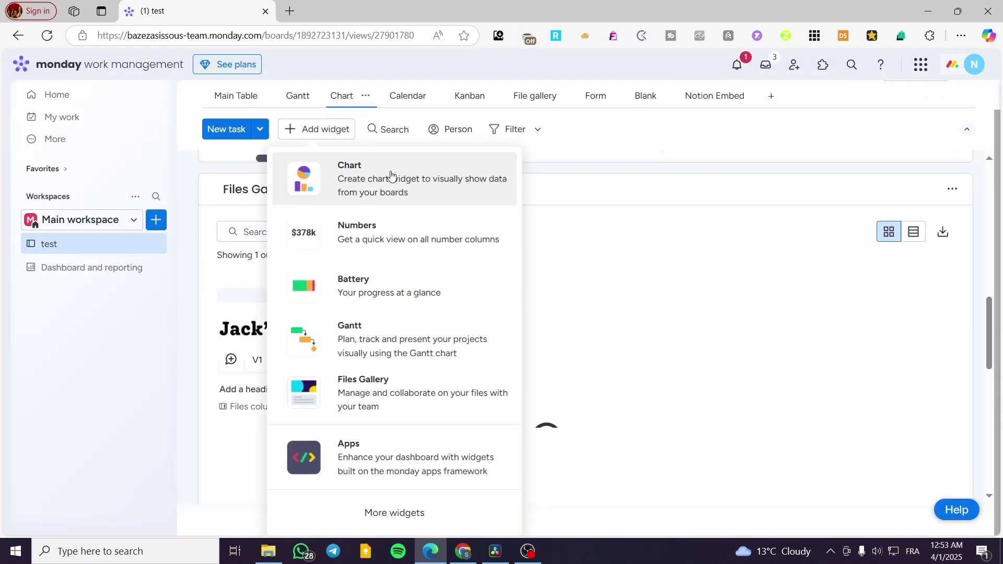
click(402, 470)
scroll(538, 336, down, 7)
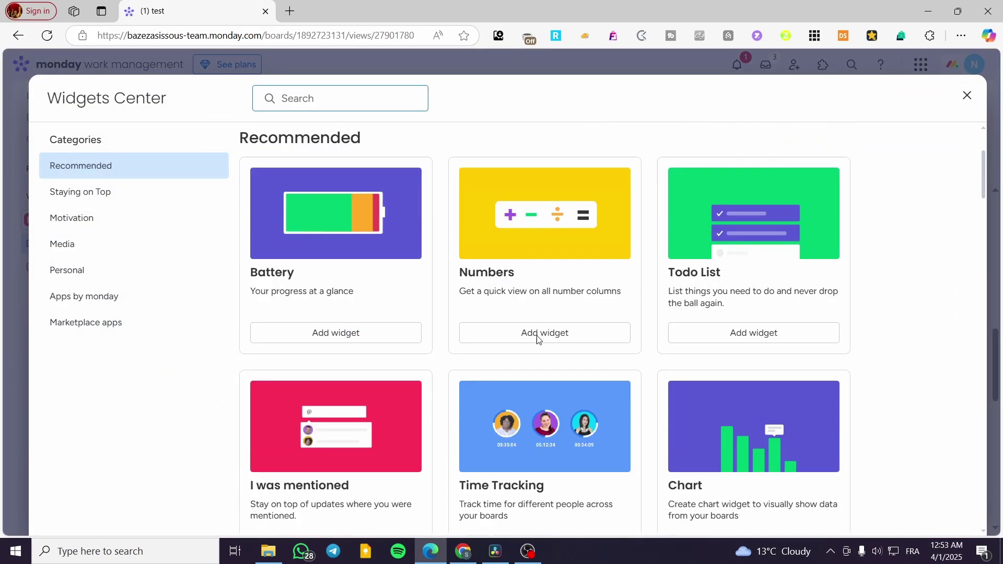
scroll(490, 327, down, 6)
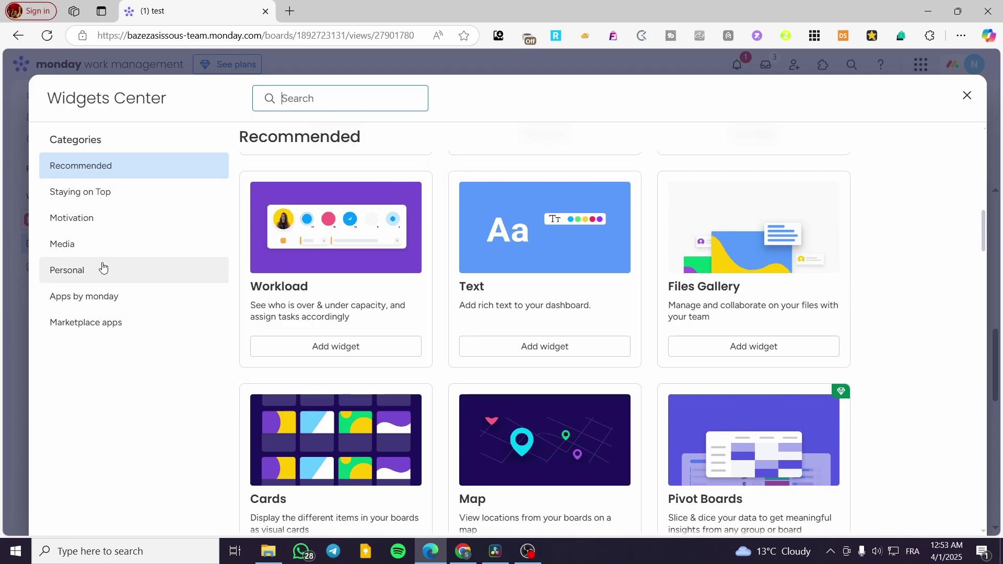
click(115, 309)
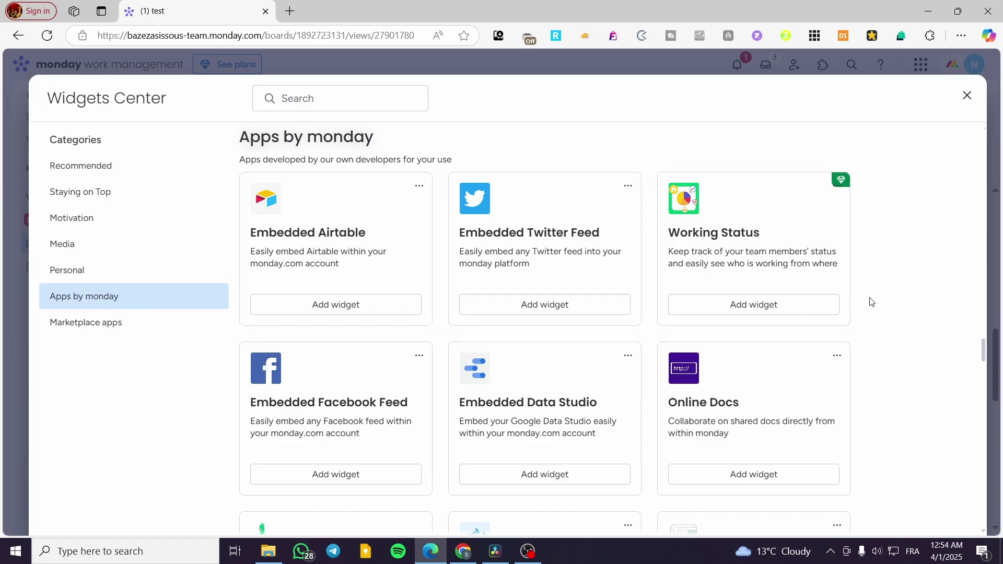
scroll(858, 324, down, 3)
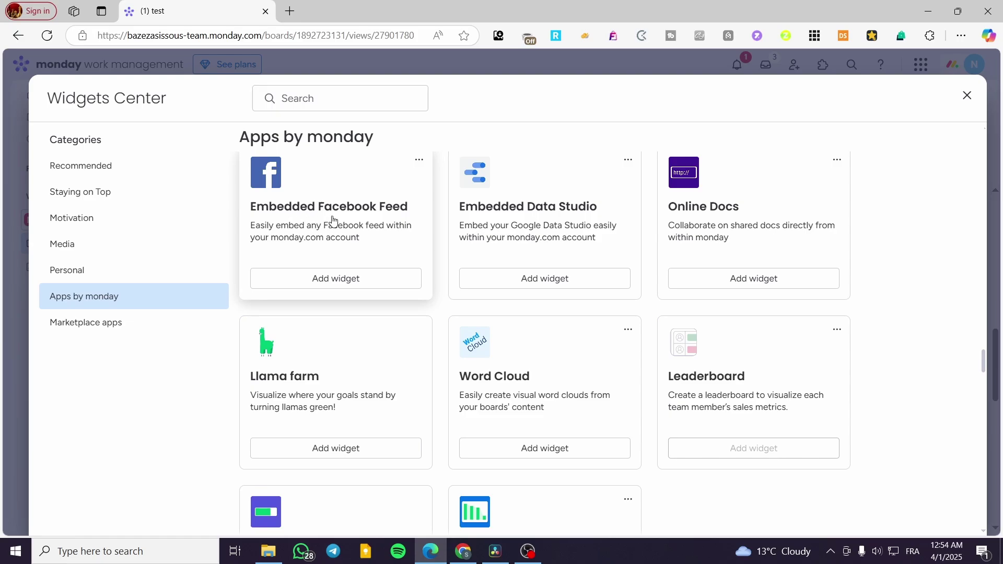
scroll(783, 277, down, 3)
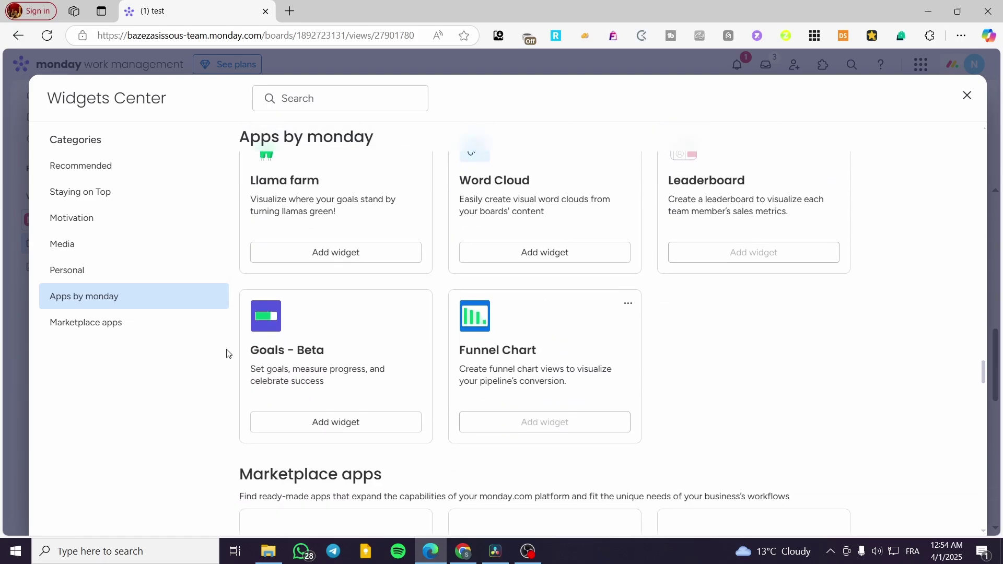
Browse the Marketplace apps and Media categories and close the Widgets Center
scroll(226, 353, down, 5)
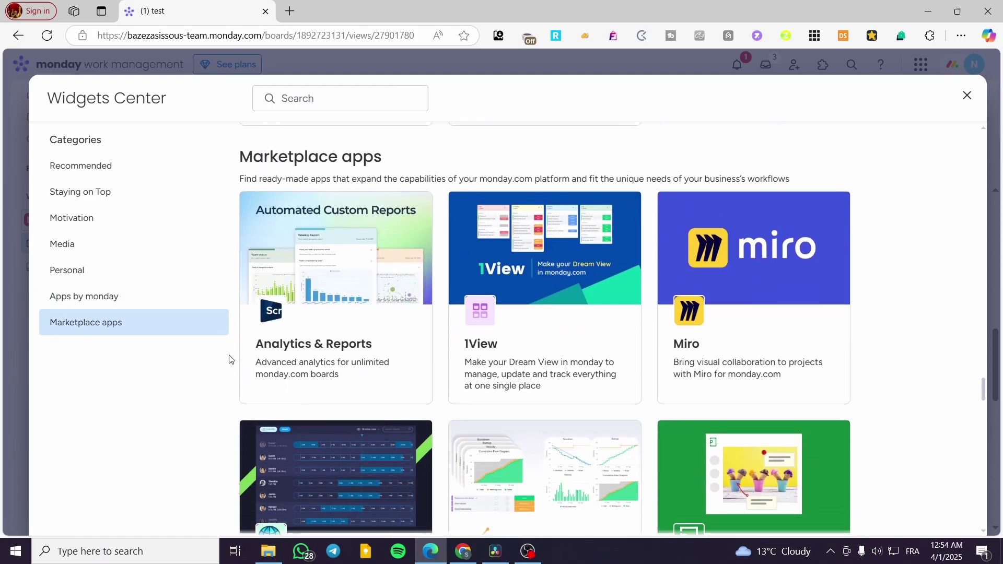
scroll(694, 284, down, 3)
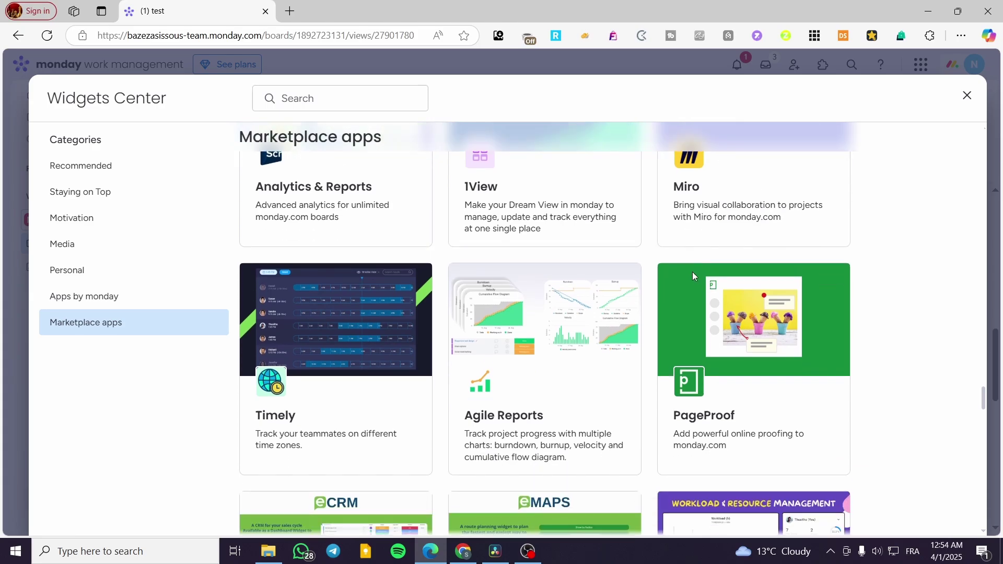
scroll(693, 276, down, 3)
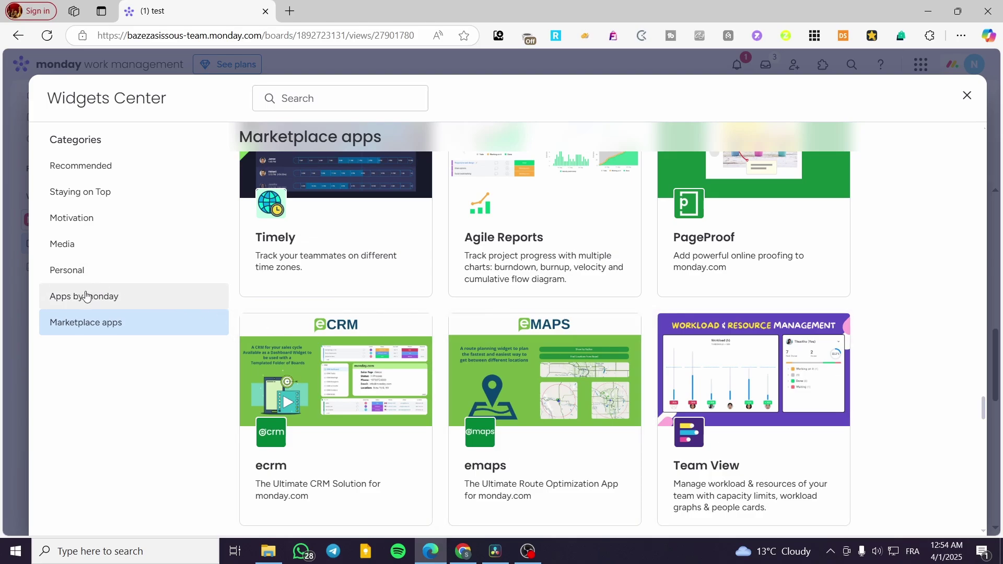
click(67, 244)
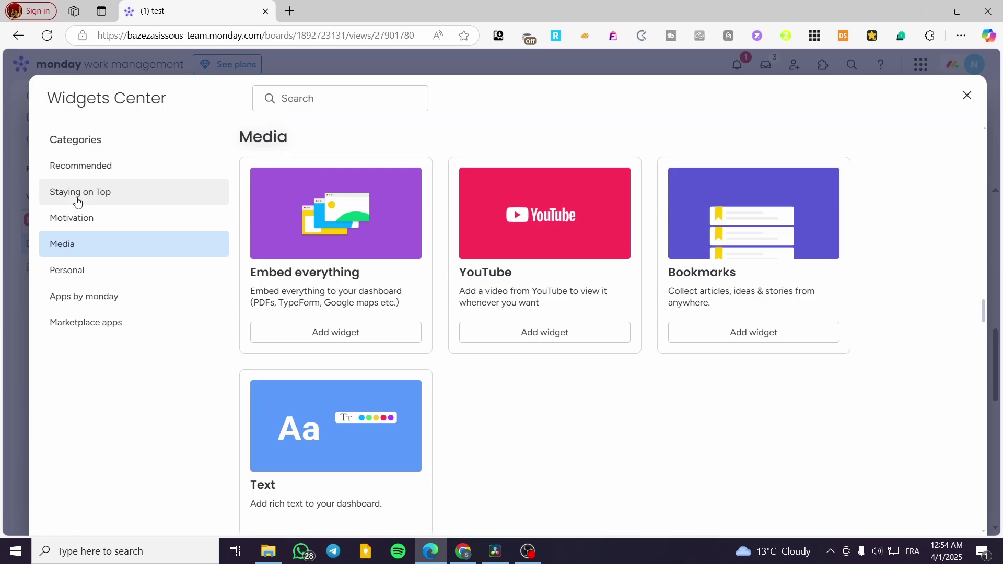
click(967, 95)
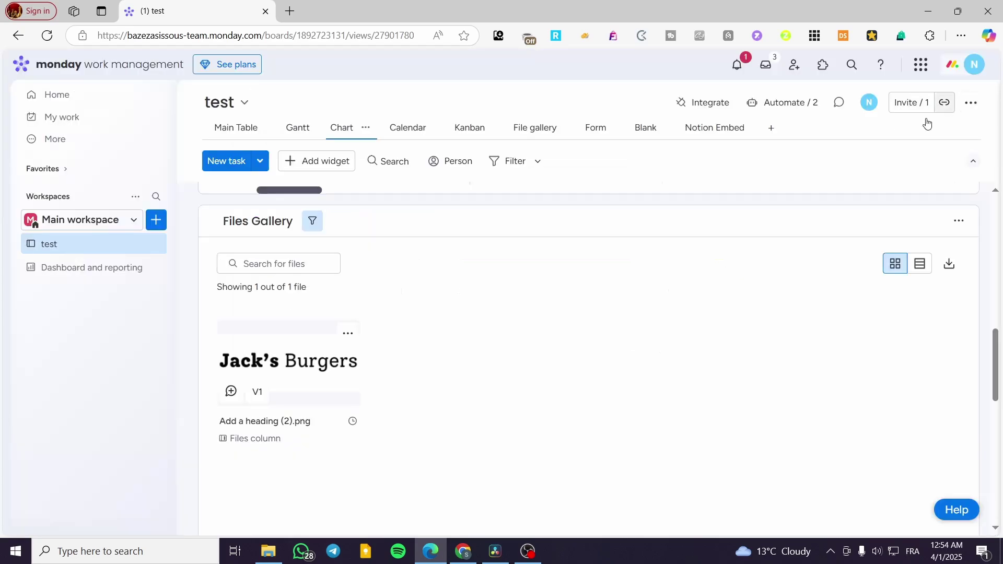
Reopen the Widgets Center to review the recommended widgets, close it and return to the Chart view's first widgets
scroll(394, 346, up, 6)
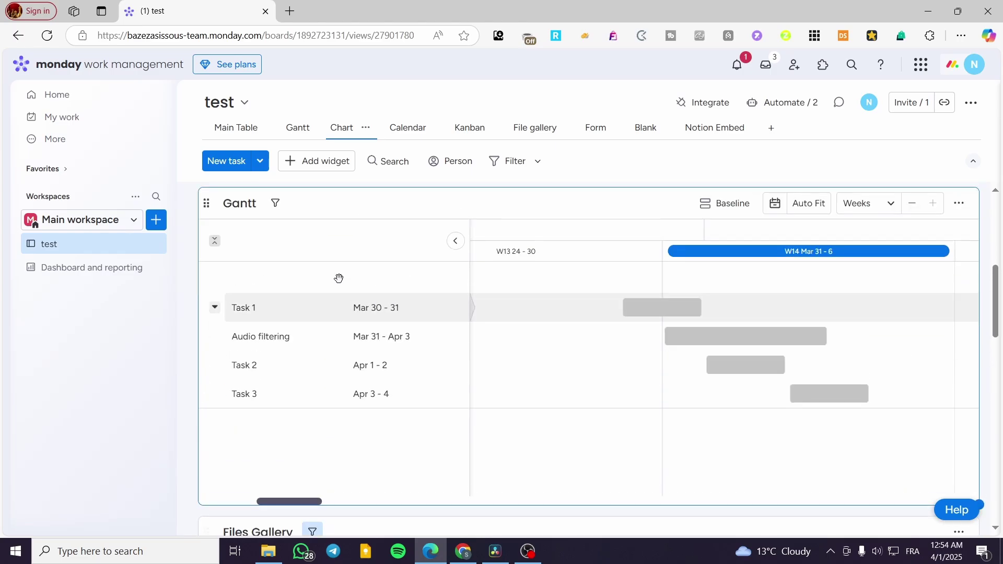
click(320, 168)
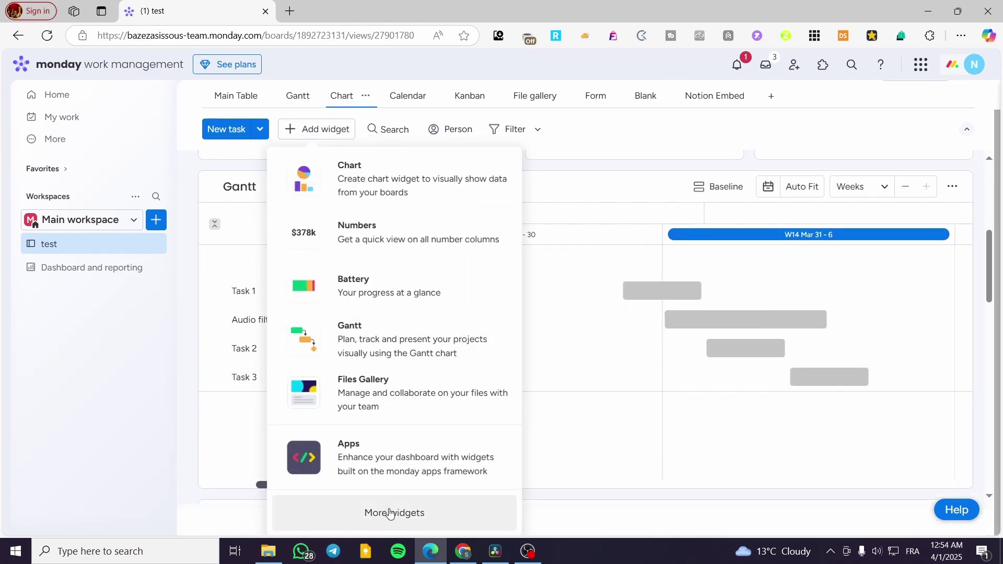
click(391, 512)
scroll(481, 398, down, 6)
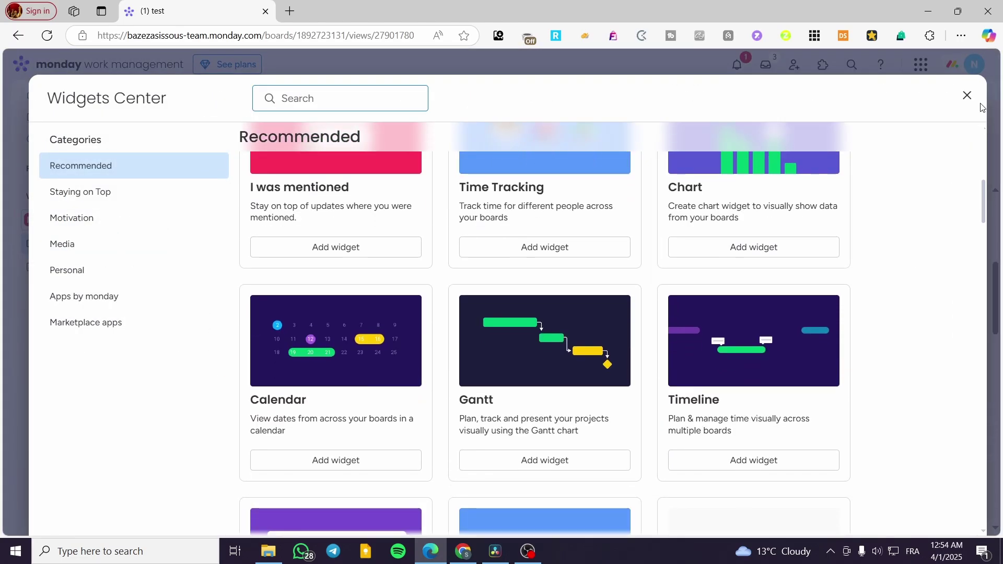
click(545, 459)
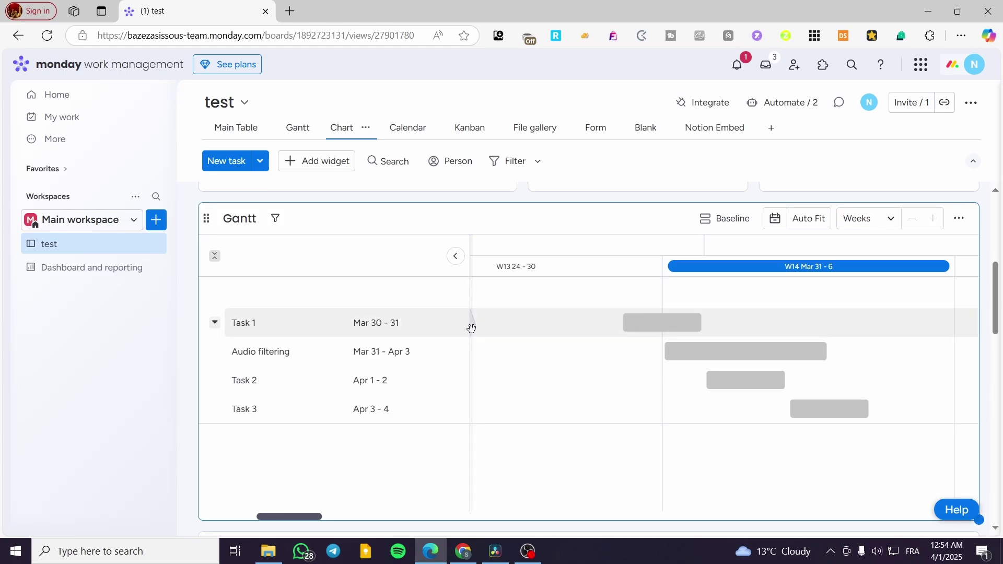
scroll(235, 261, up, 6)
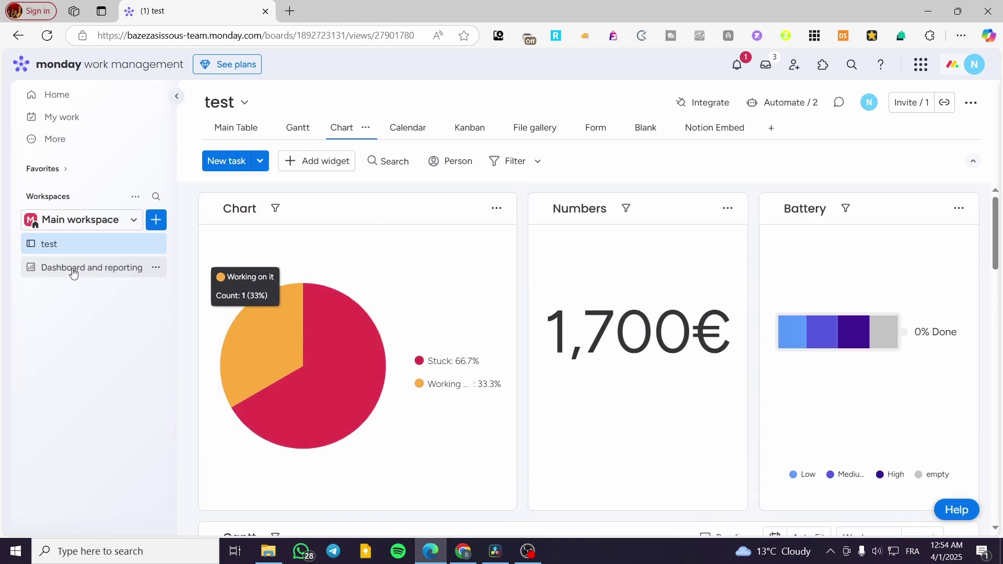
Open the Dashboard and reporting dashboard and review the workspace's add-new options, the available widgets and the existing charts
click(74, 268)
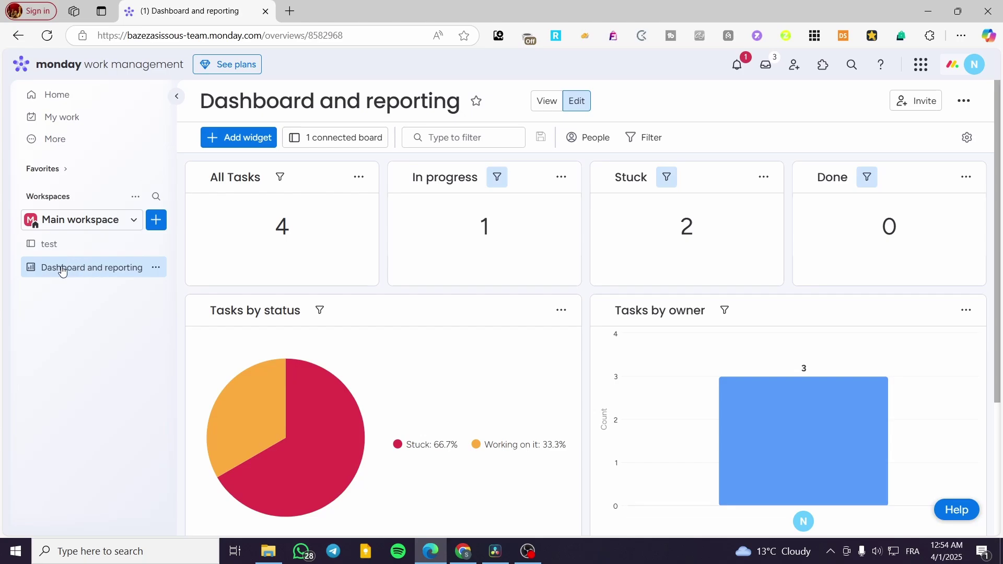
click(156, 221)
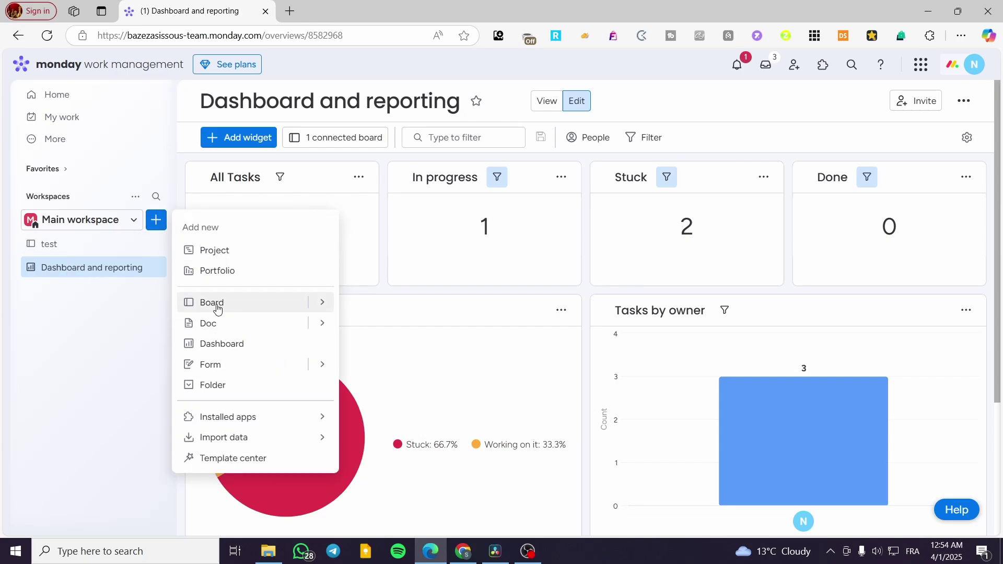
click(251, 131)
scroll(486, 327, down, 3)
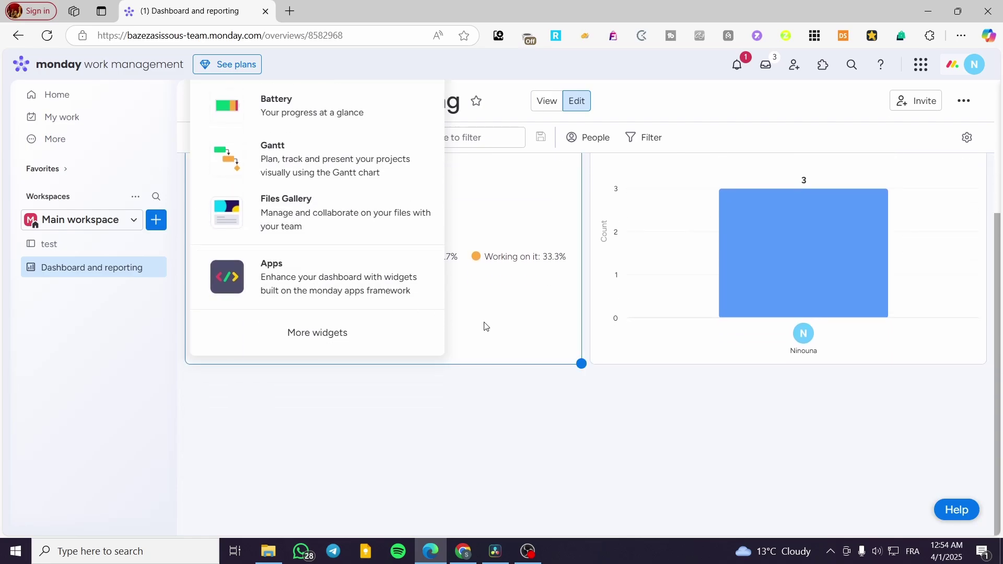
click(422, 406)
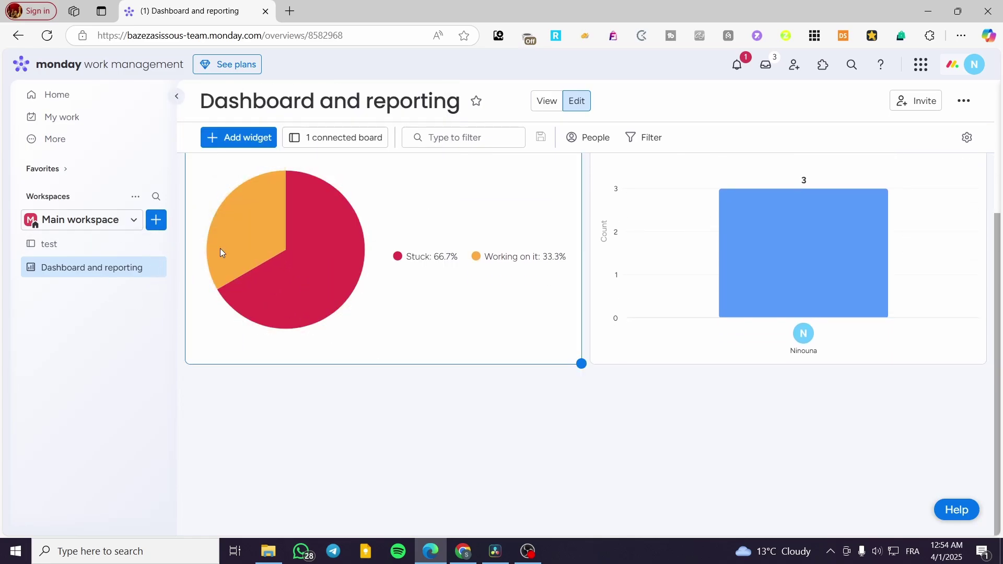
scroll(497, 376, up, 4)
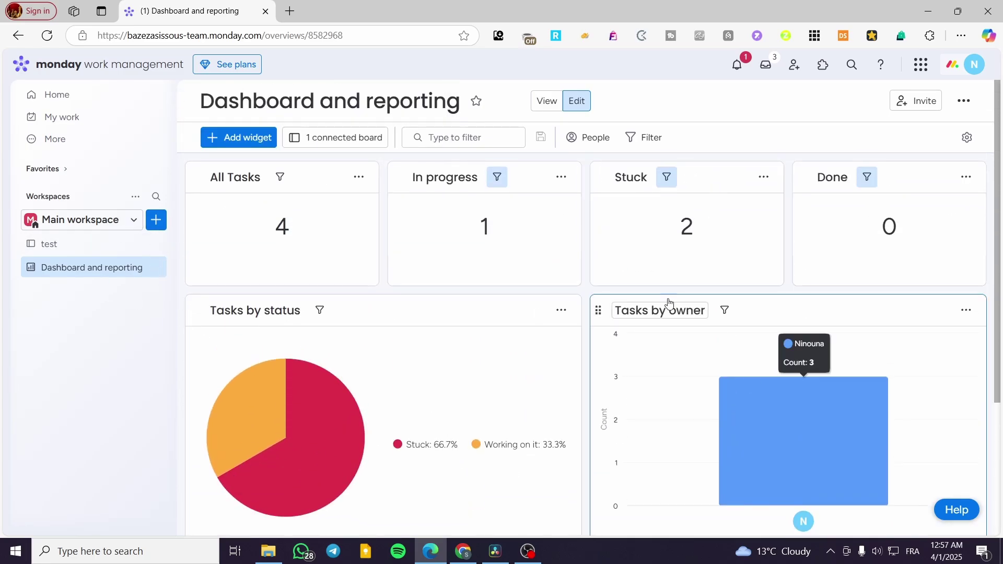